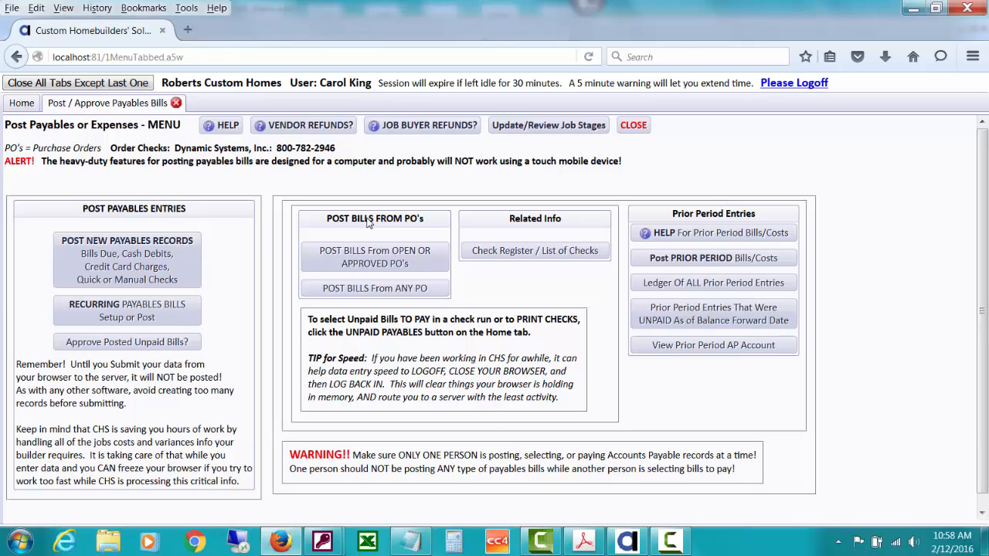
- Open the liability account balances review from the new payables posting form and set its As Of Date to 12/31/2015
click(129, 270)
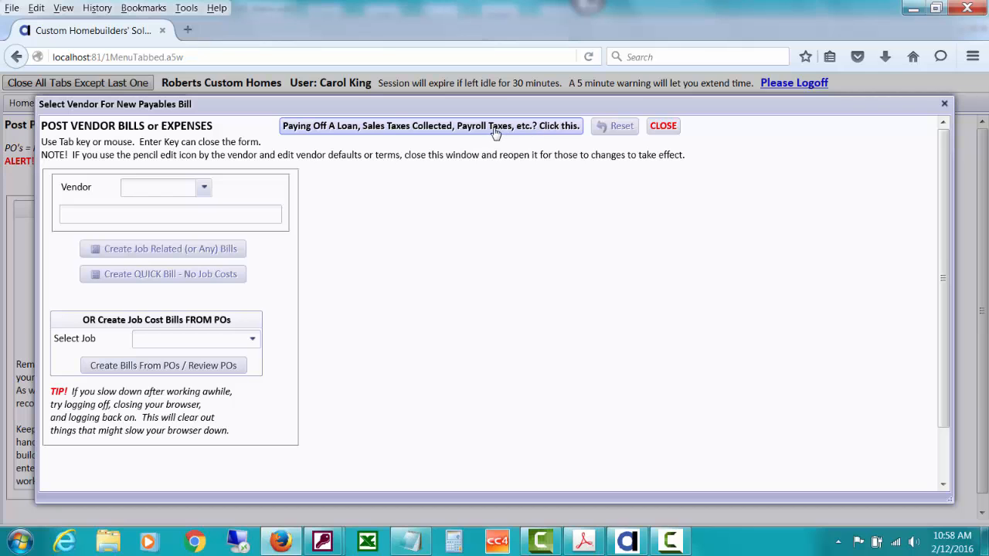
click(496, 130)
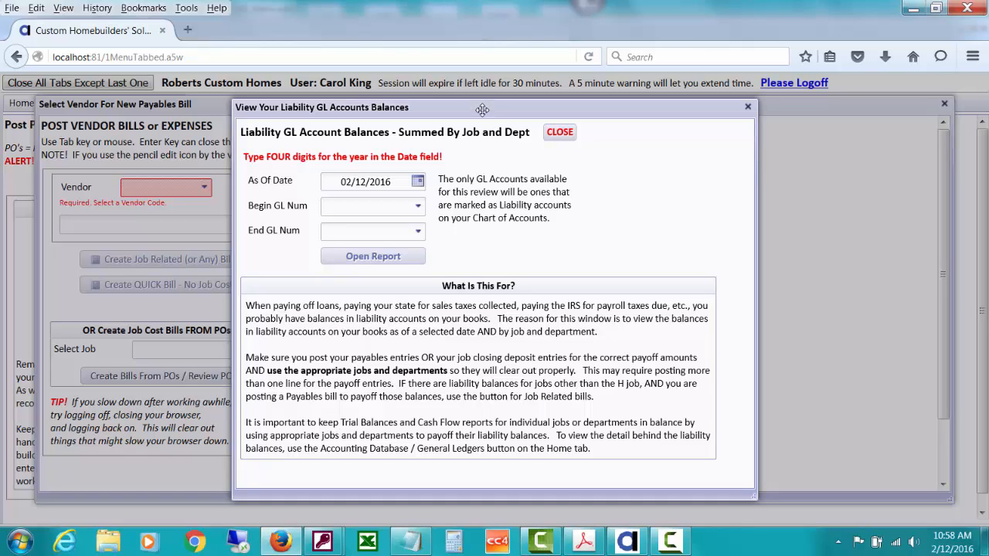
click(418, 182)
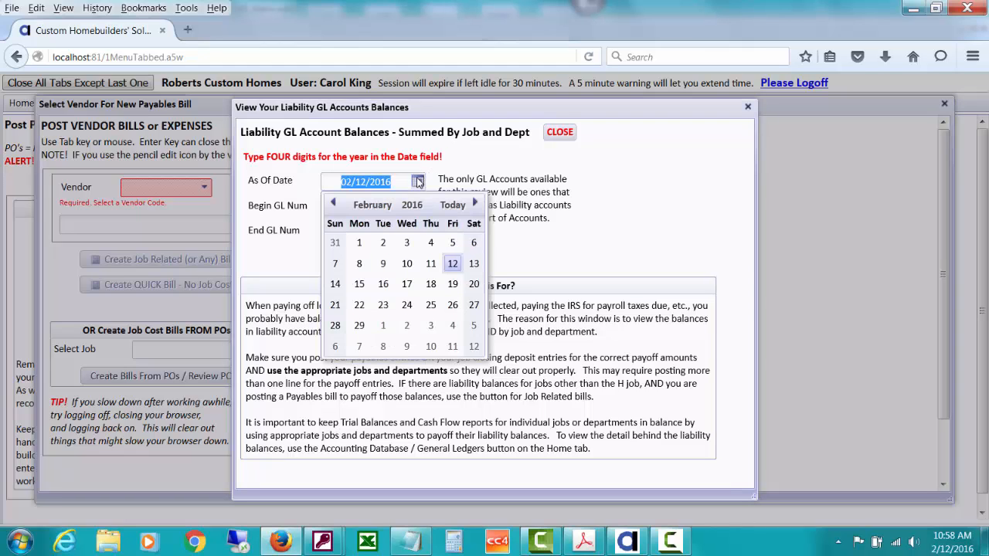
click(333, 204)
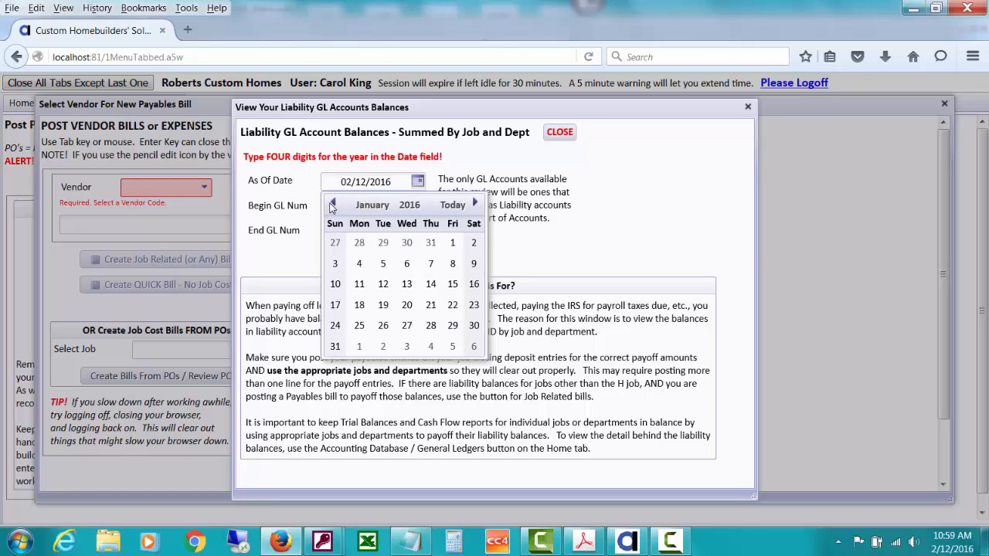
click(332, 204)
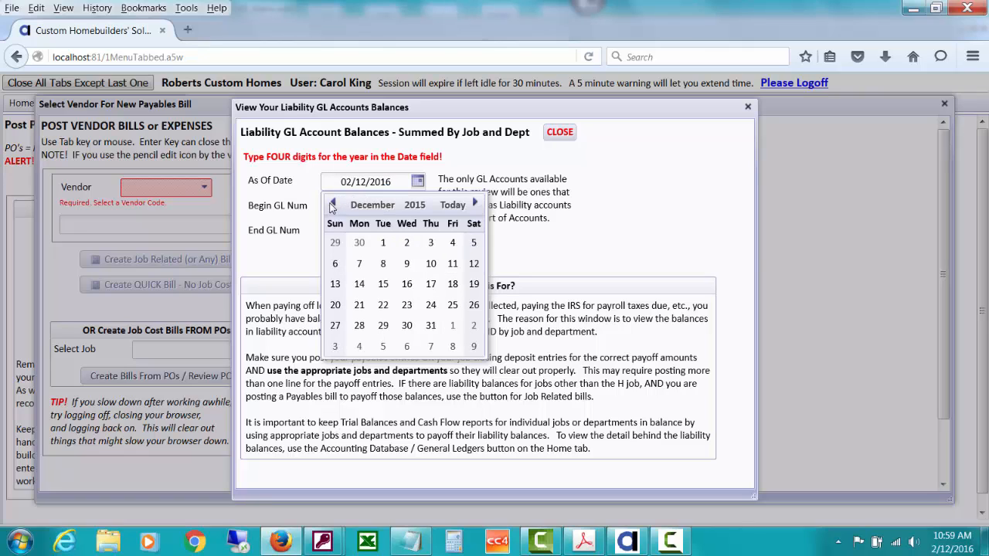
click(431, 326)
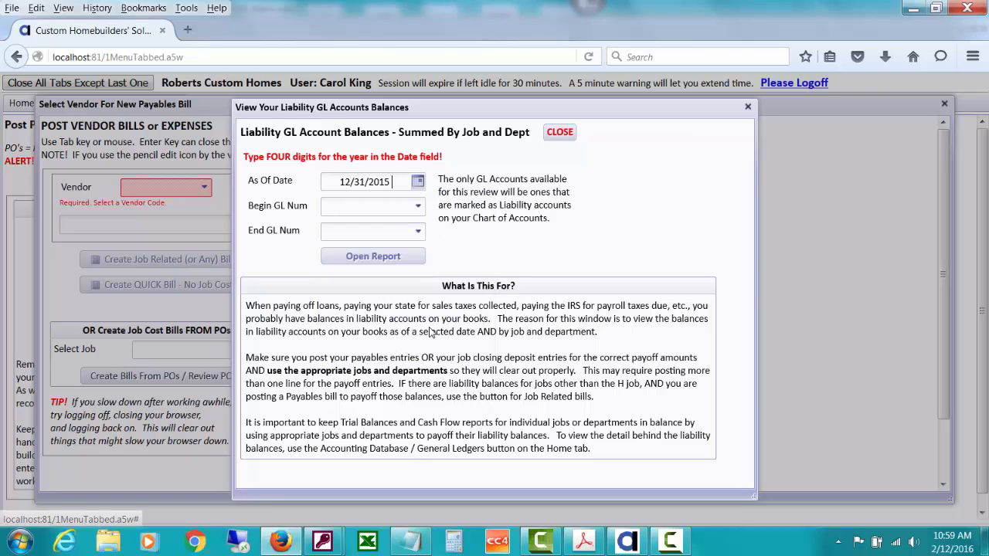
- Run the liability balances report for GL account 2350, Sales and Use Taxes Payable, as both beginning and ending account
click(418, 207)
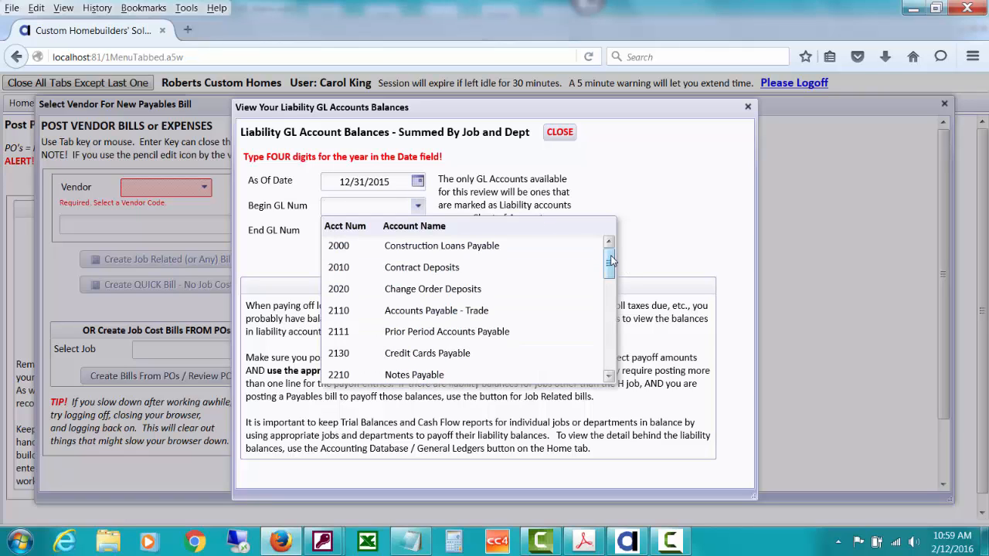
drag(609, 262, 603, 349)
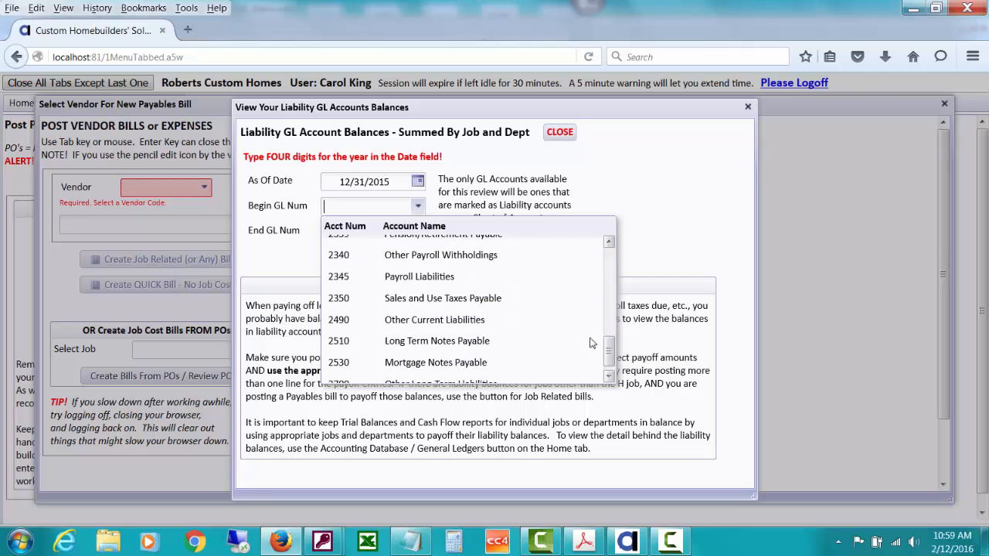
click(523, 298)
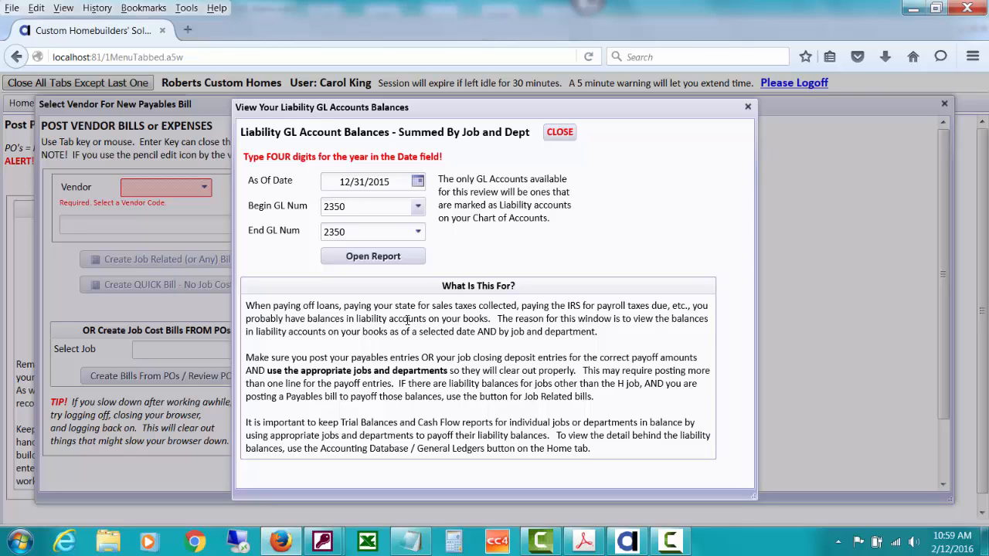
click(385, 262)
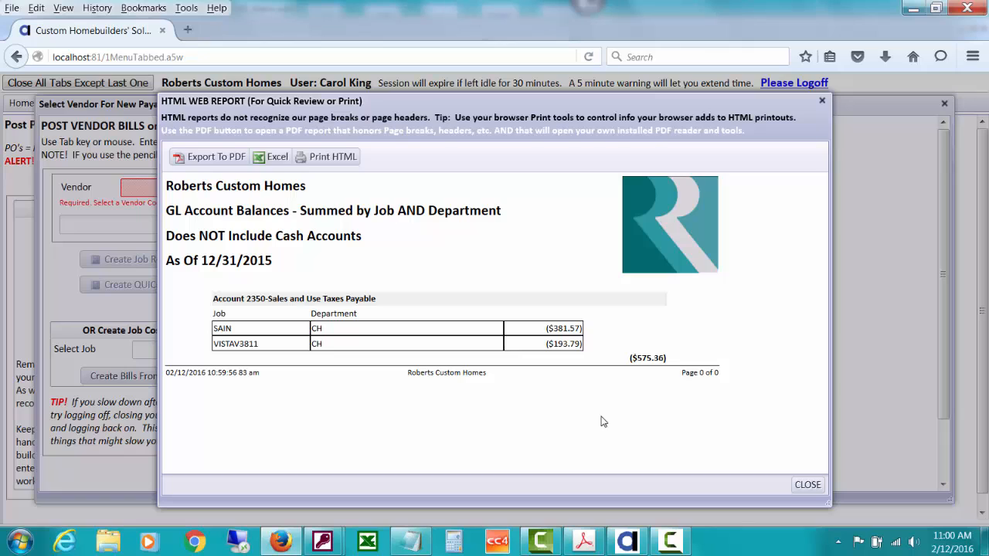
- Export the account balances report to PDF, open it with Adobe Acrobat, and minimize the PDF window
click(180, 158)
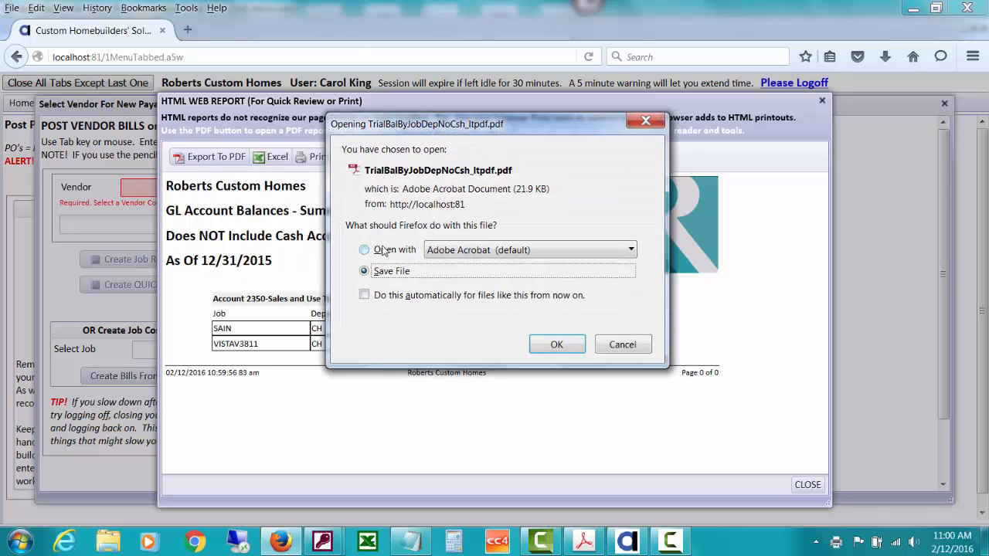
click(370, 252)
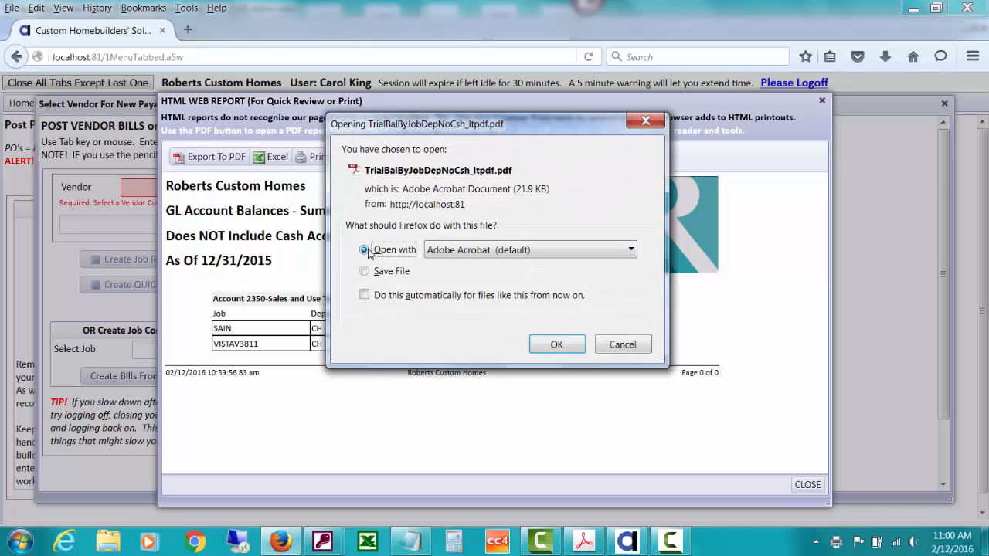
click(553, 345)
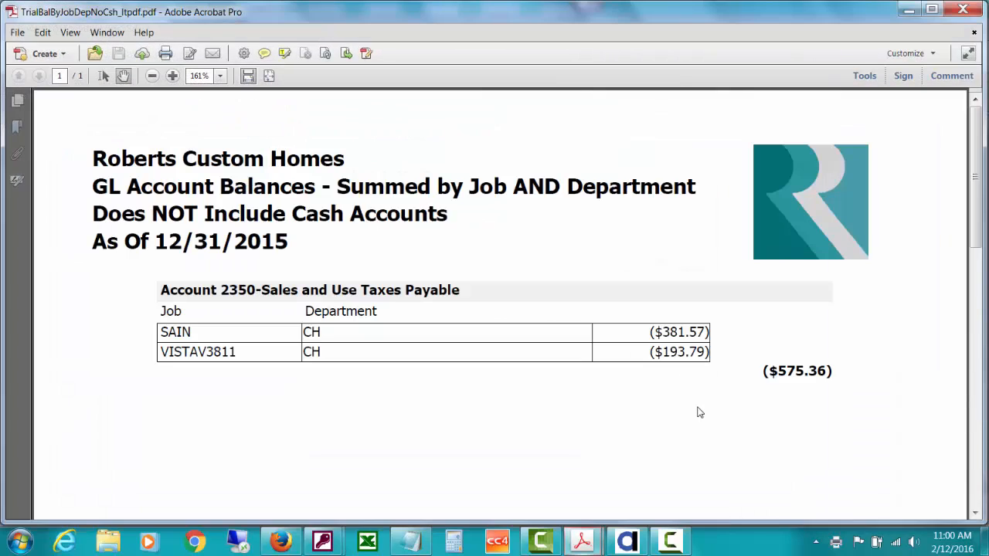
click(908, 10)
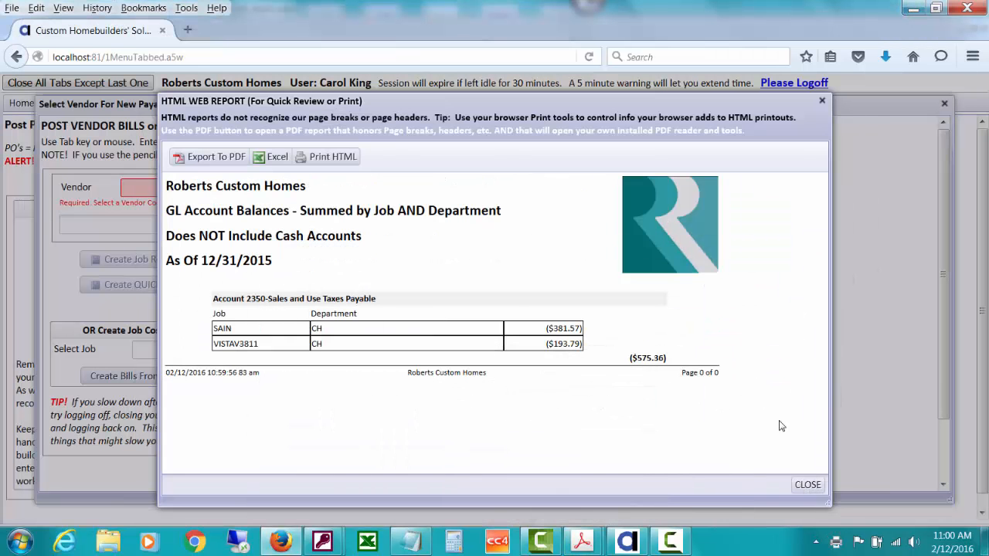
- Close the web report, the liability balances window, and the vendor selection form to return to the payables menu
click(808, 484)
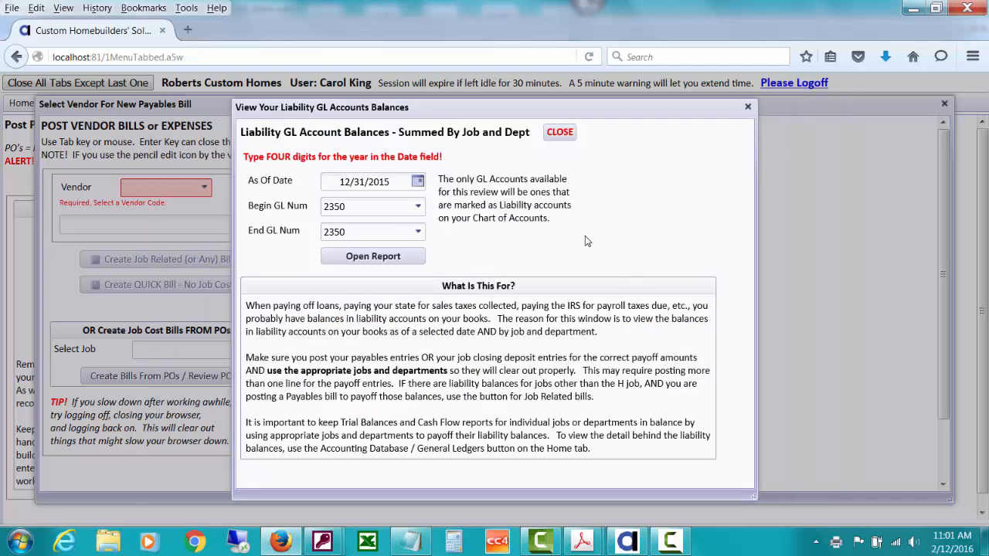
click(561, 131)
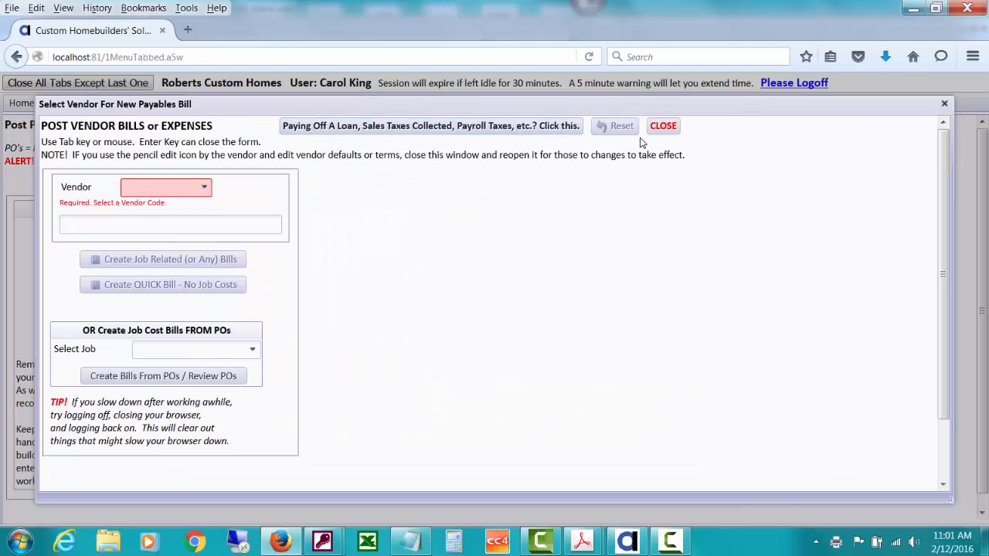
click(663, 127)
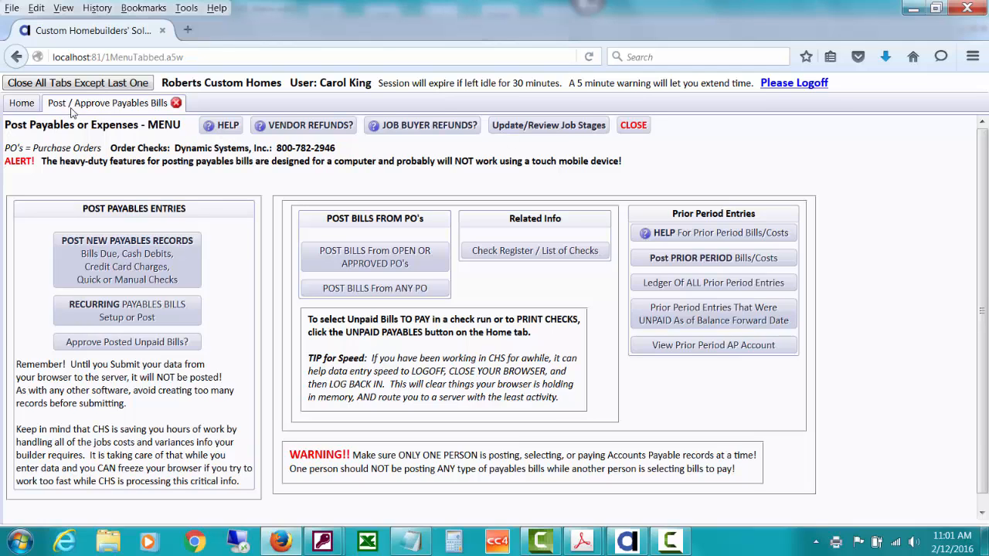
- View the Trial Balance For Job report for job SAIN from the financial statements, and close the report
click(22, 102)
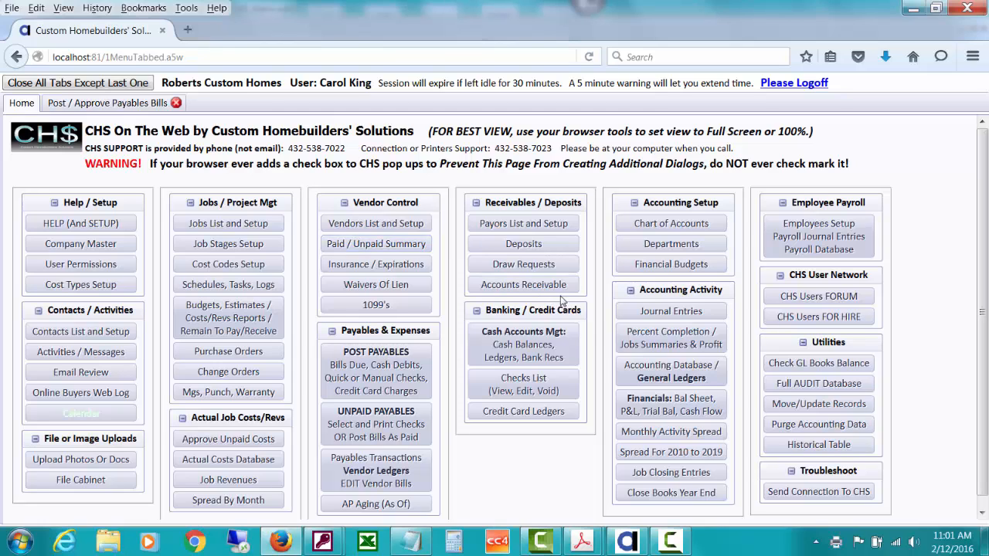
click(635, 405)
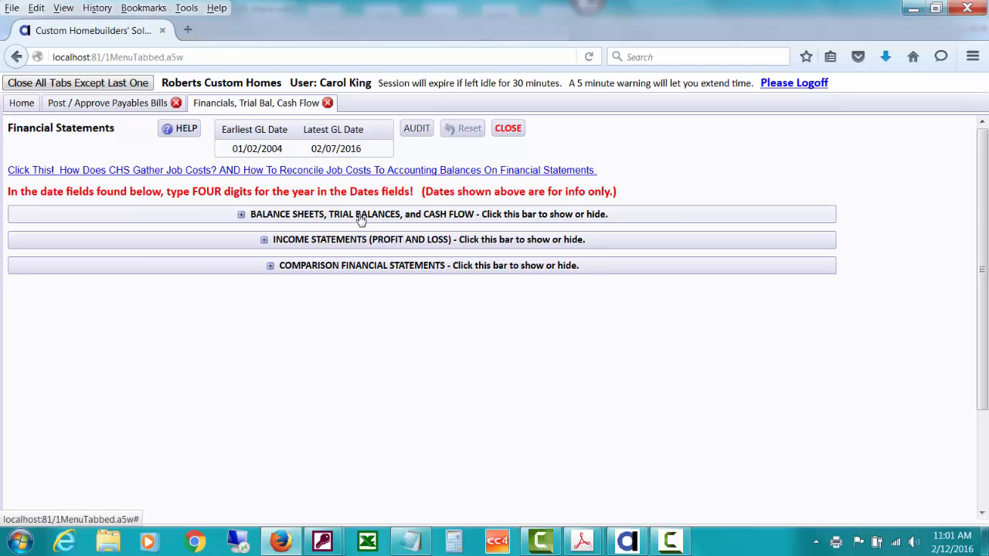
click(361, 220)
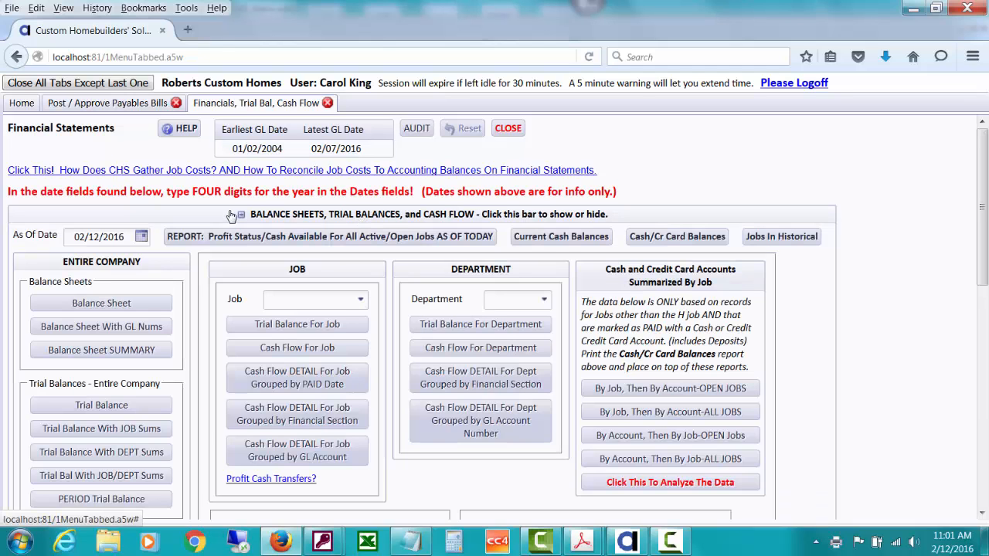
click(296, 298)
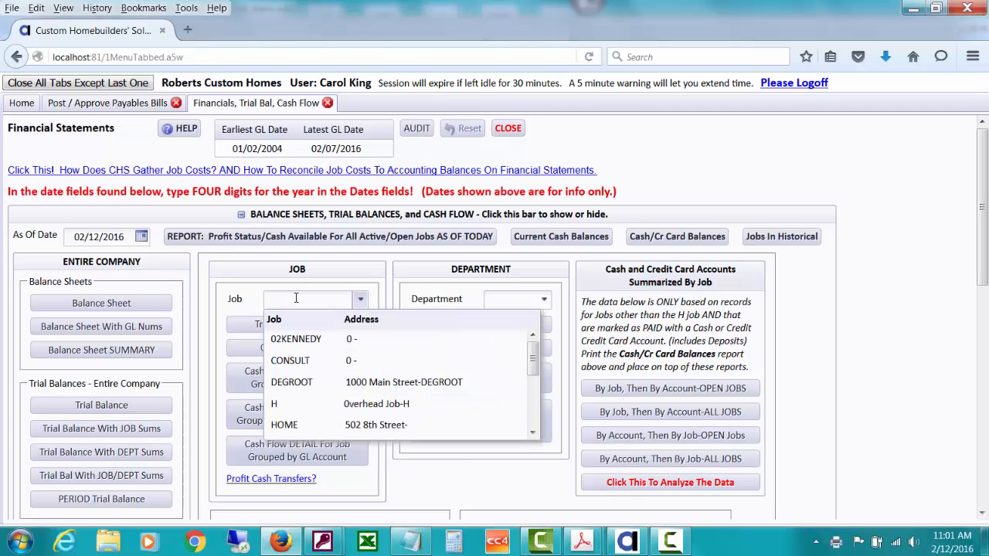
drag(531, 361, 521, 401)
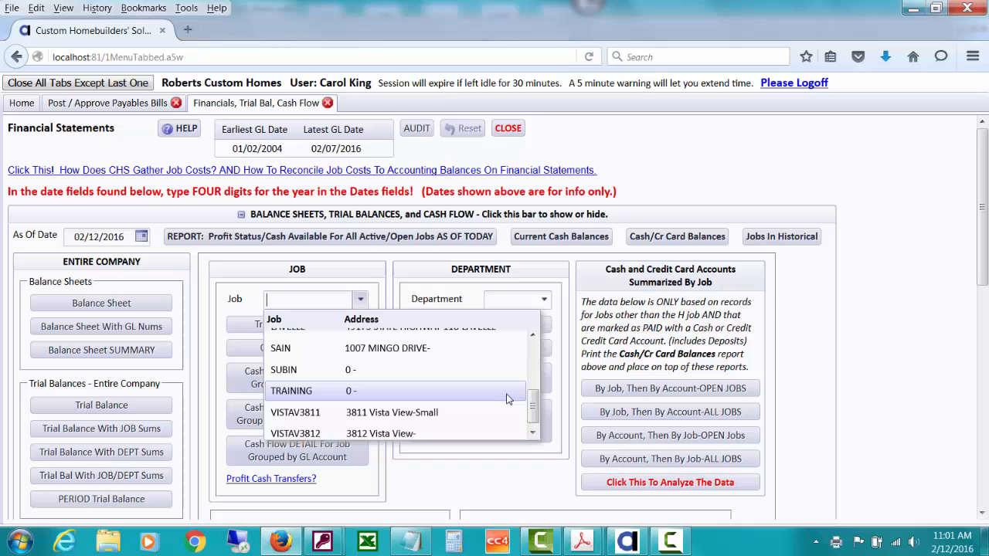
click(497, 349)
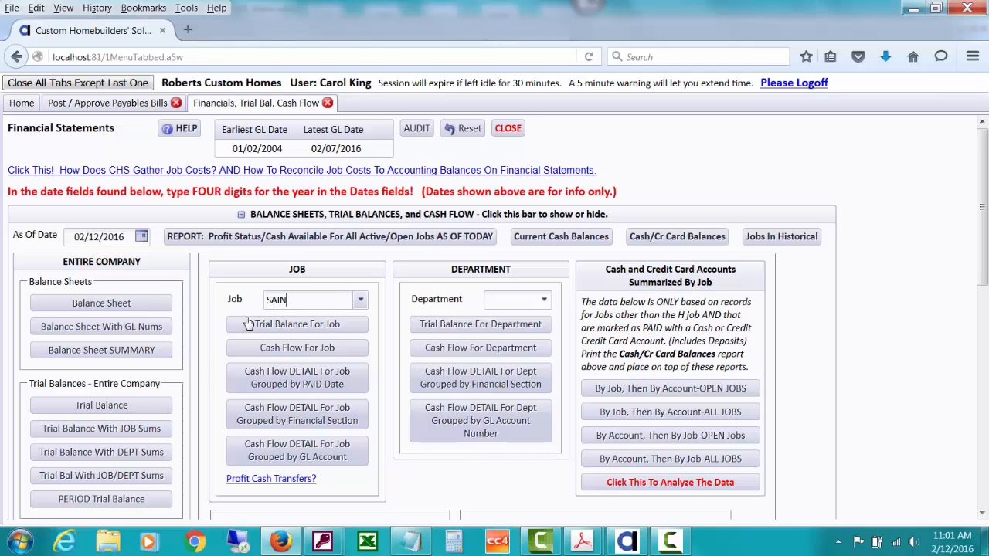
click(284, 326)
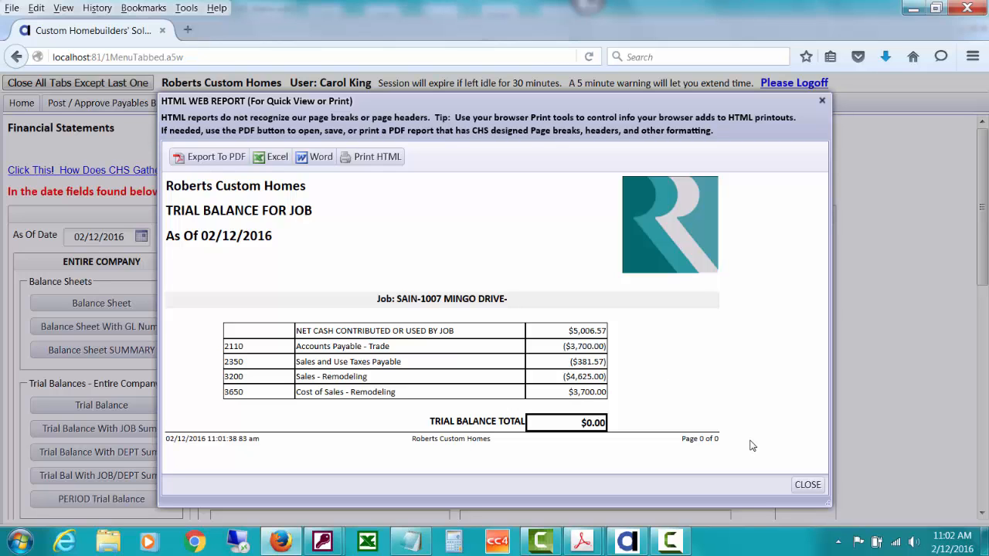
click(806, 485)
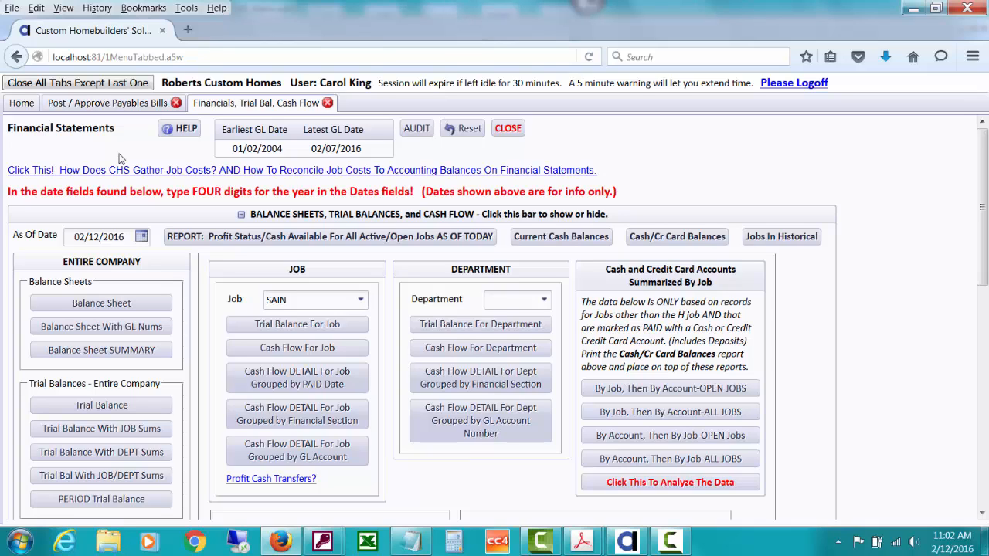
- Return to the payables posting menu and review the exported sales tax balances by job in the Acrobat PDF, then minimize it
click(108, 109)
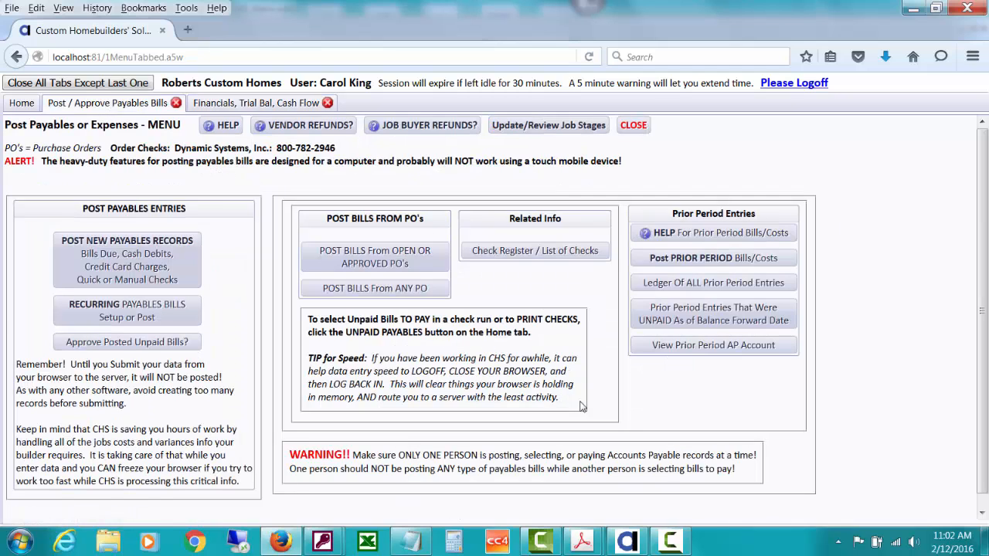
mouse_move(584, 541)
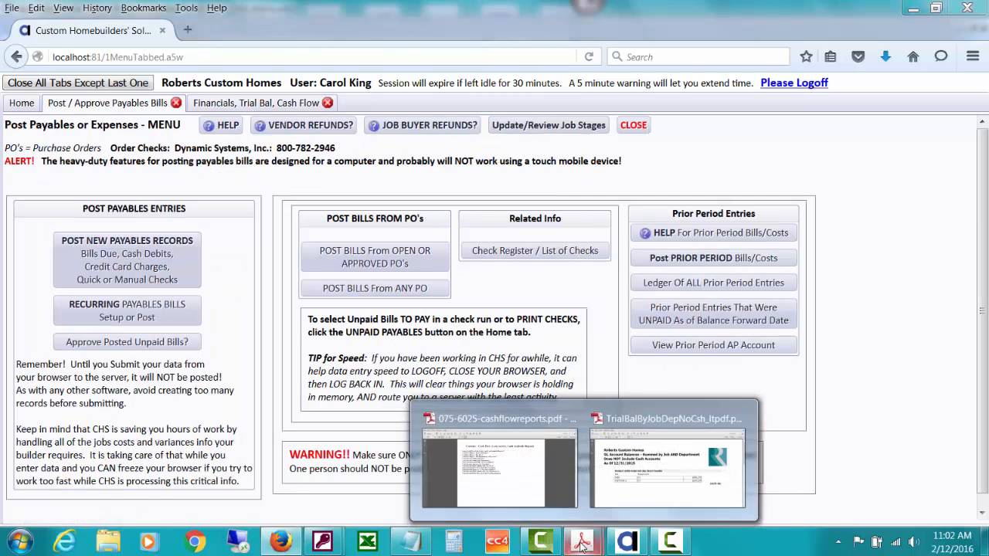
click(660, 495)
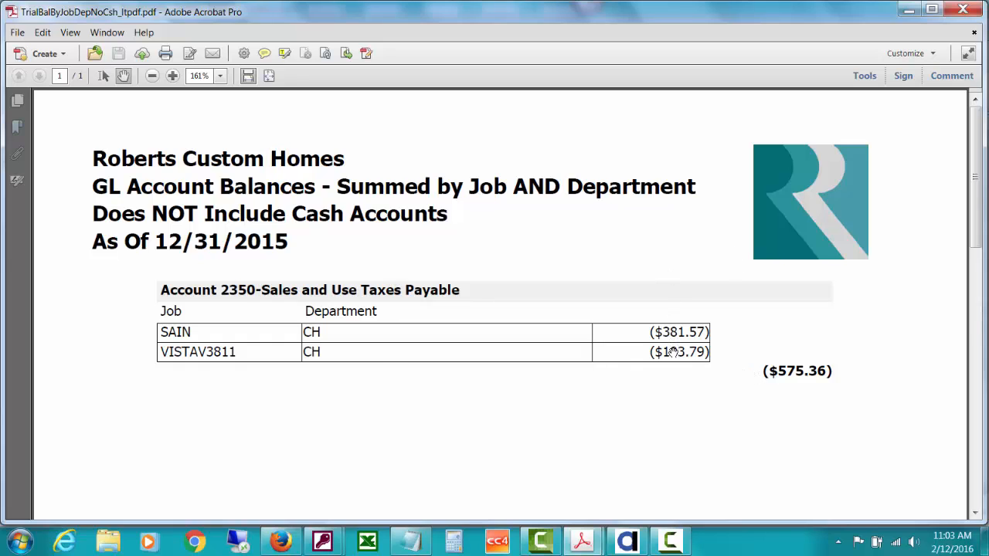
click(911, 15)
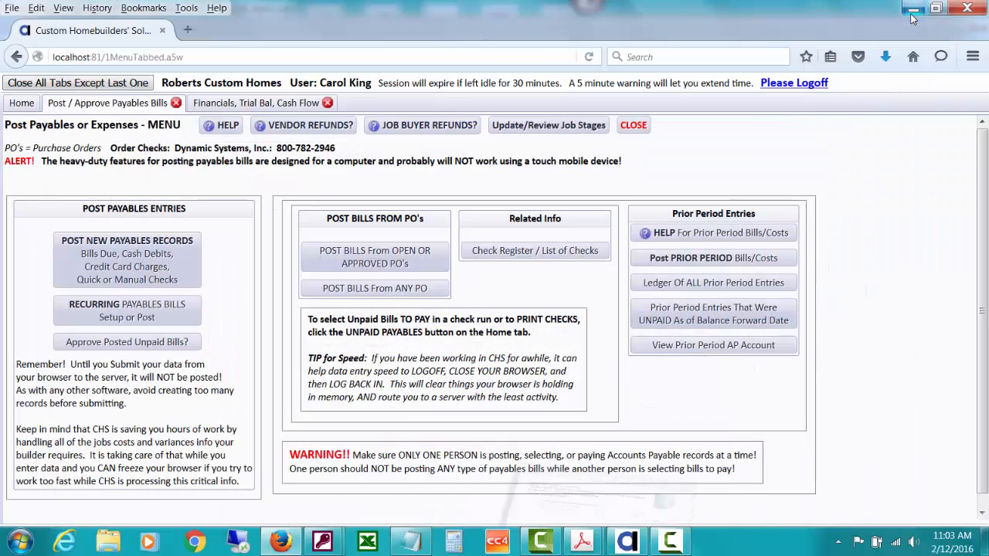
- Start a new job-related payables bill for the vendor STATECOMPT (State Comptroller)
click(183, 256)
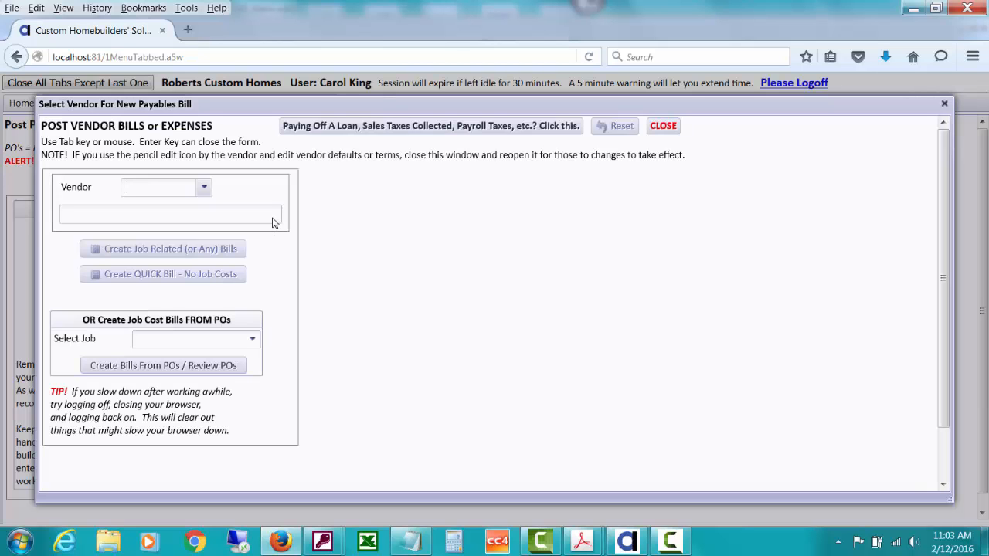
text(st)
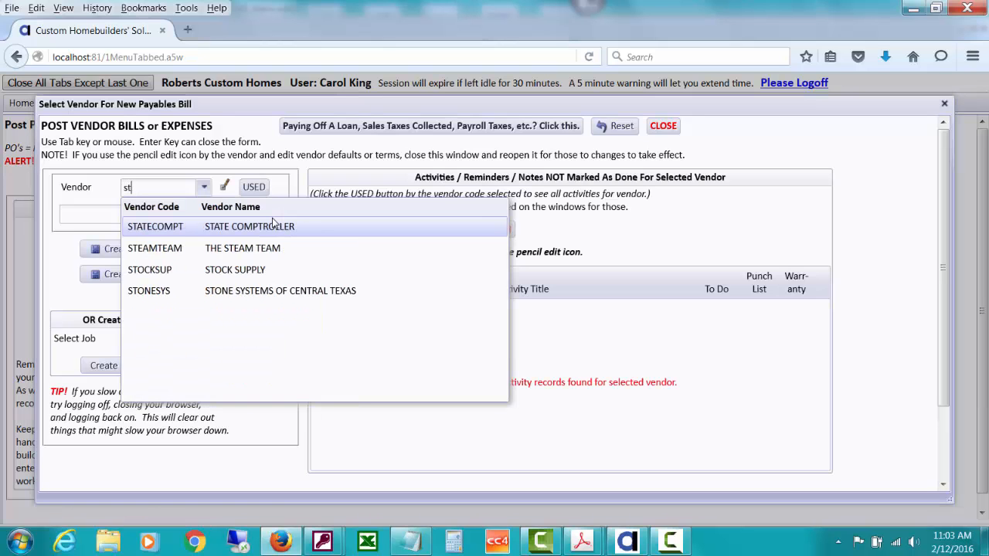
click(259, 230)
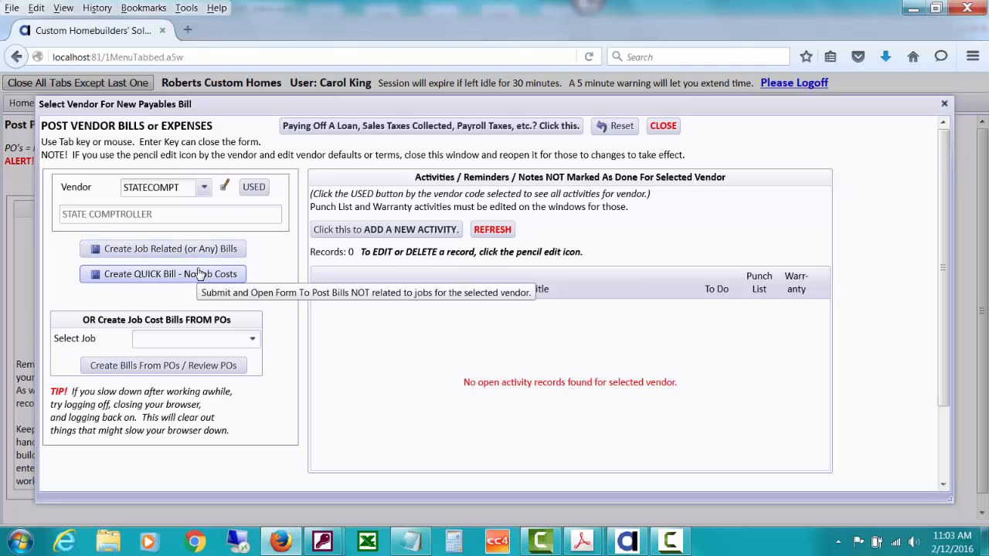
click(143, 250)
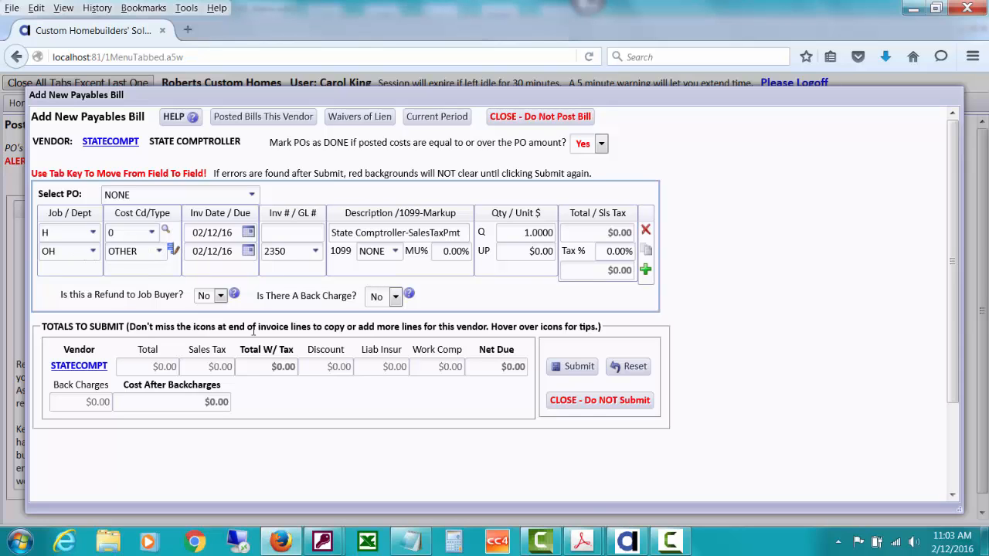
- Check the job balances in the Acrobat trial balance PDF, then return to Firefox and set the bill line's job to SAIN
mouse_move(592, 533)
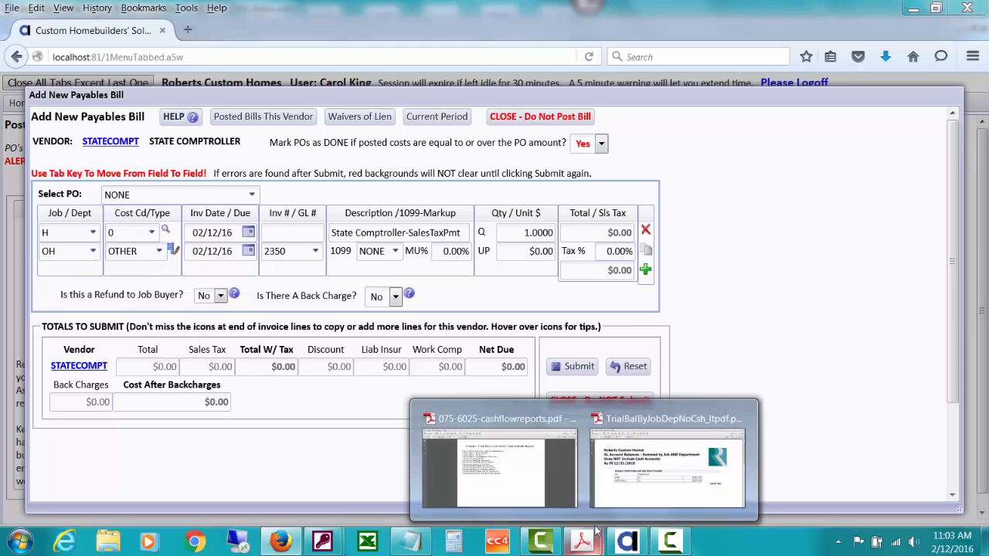
click(659, 488)
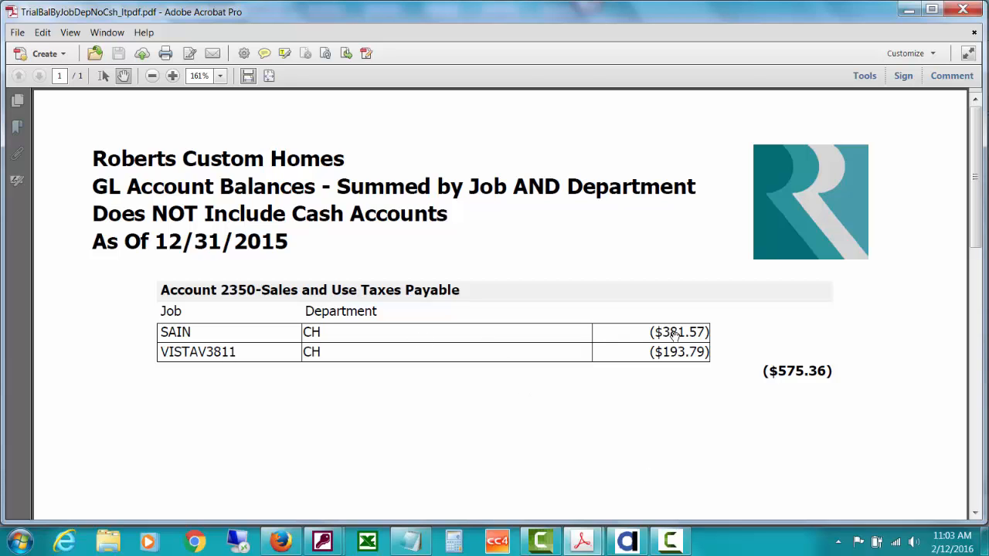
click(909, 10)
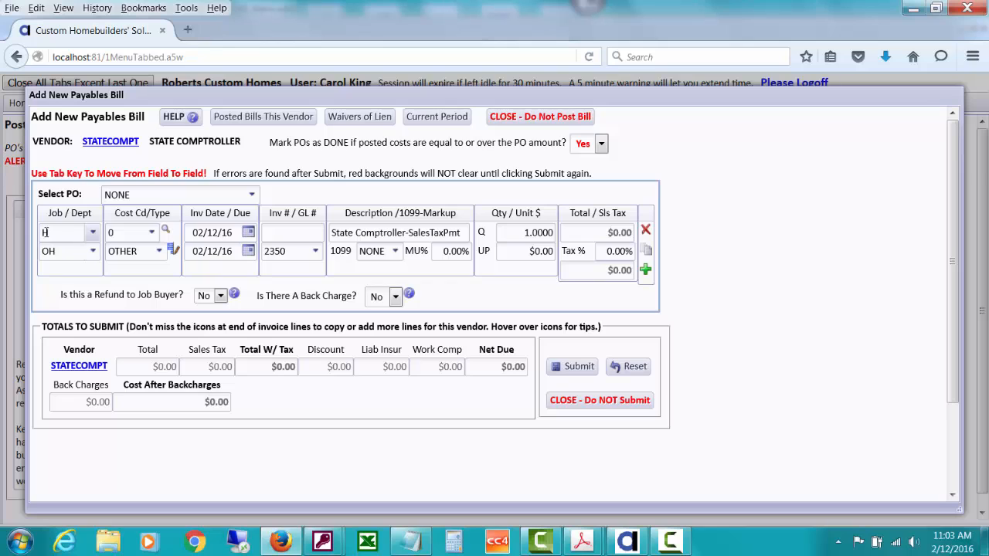
double_click(52, 231)
text(sai)
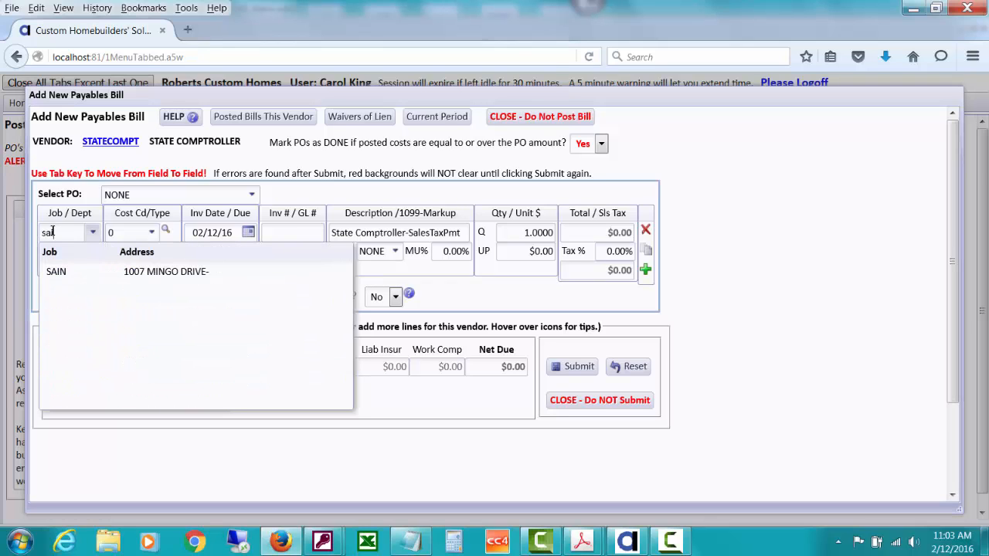
click(175, 272)
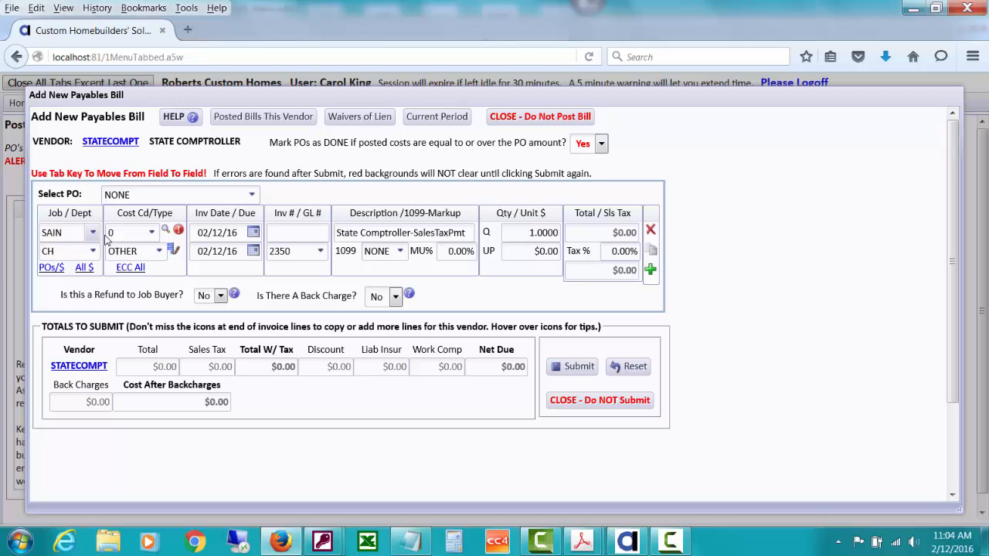
- Set the SAIN line's invoice date to 12/31/15 and its invoice number to Dec2015 Tax
click(254, 232)
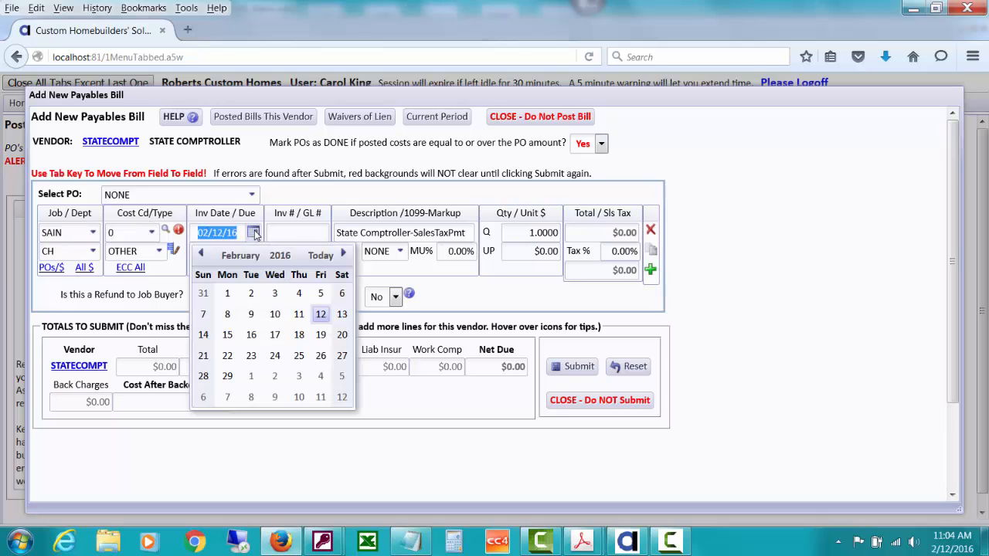
click(202, 255)
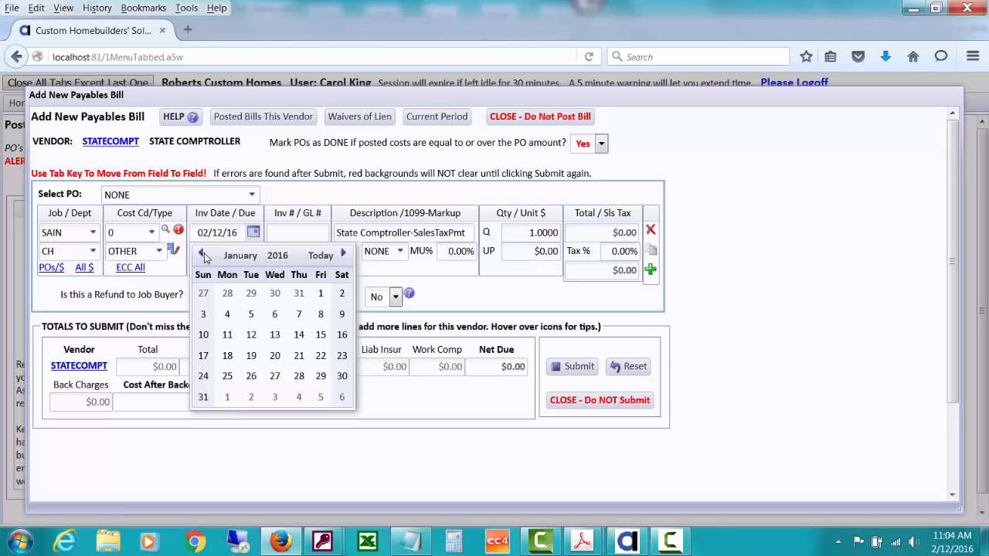
click(202, 255)
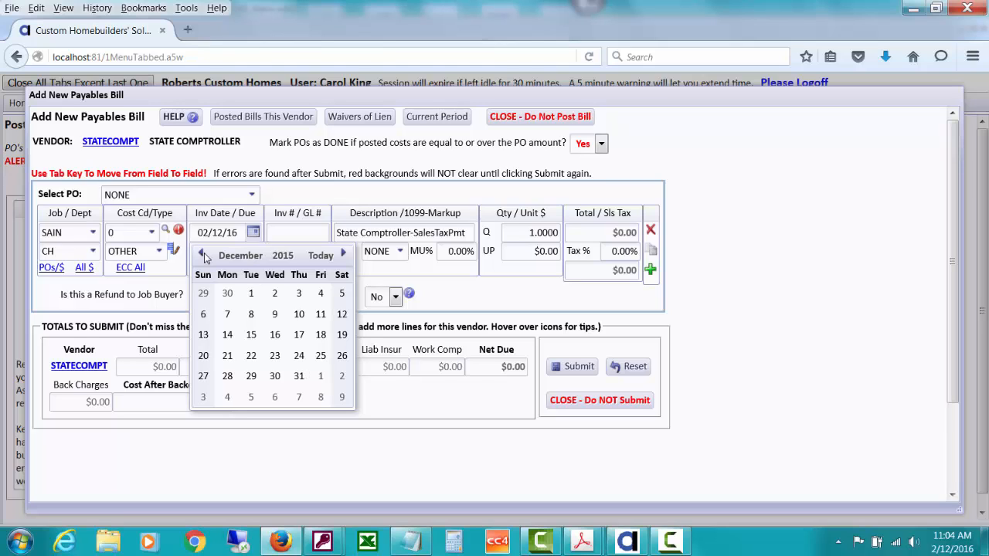
click(299, 376)
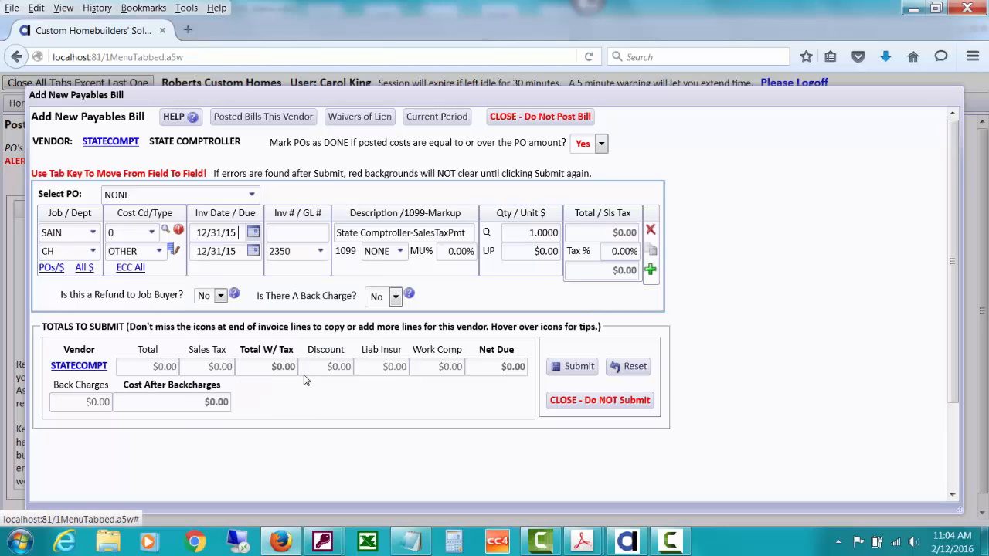
click(276, 235)
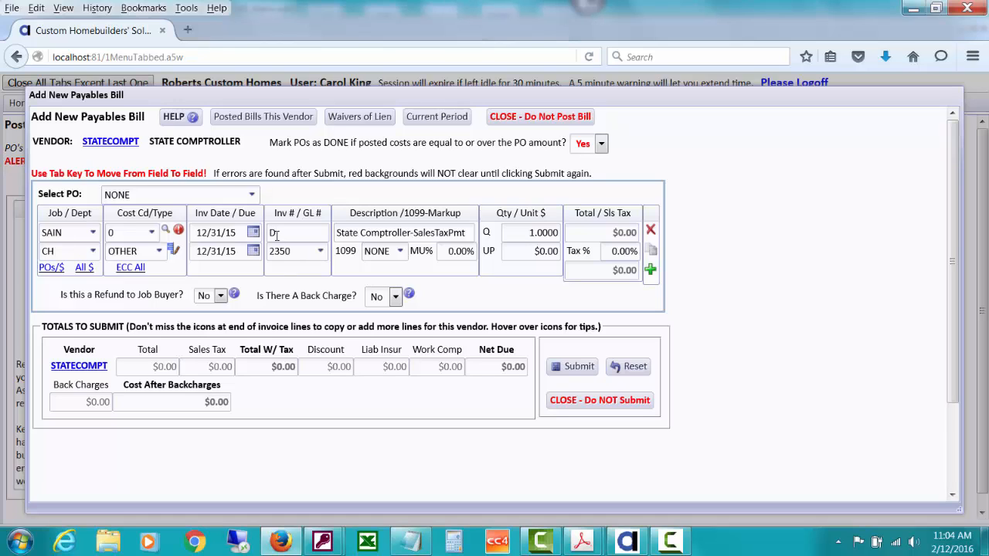
text(Dec2015 Tax)
key(Tab)
key(Tab)
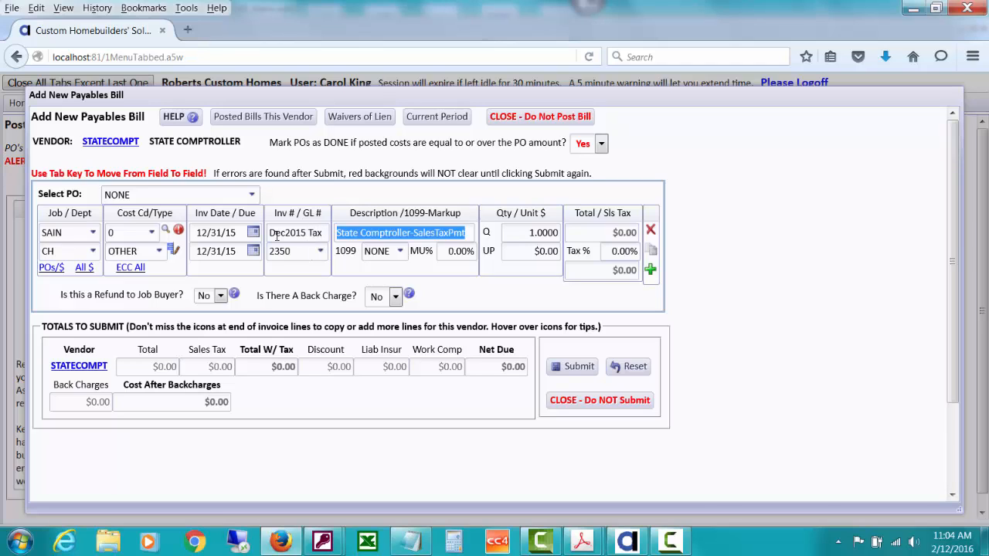
- Look up SAIN's sales tax balance in the Acrobat PDF and enter 381.57 as the SAIN line's unit price in Firefox
key(Tab)
key(Tab)
key(Tab)
key(Tab)
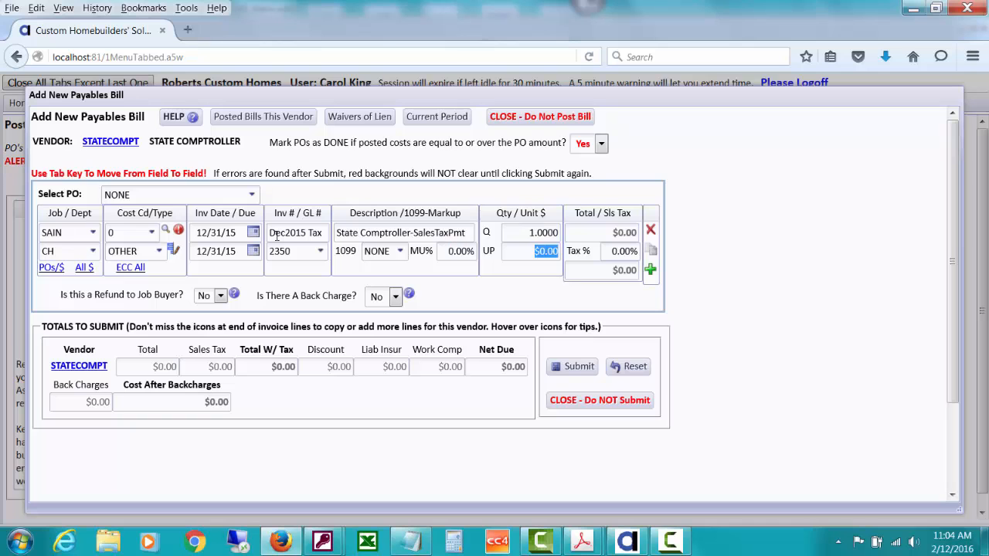
click(583, 541)
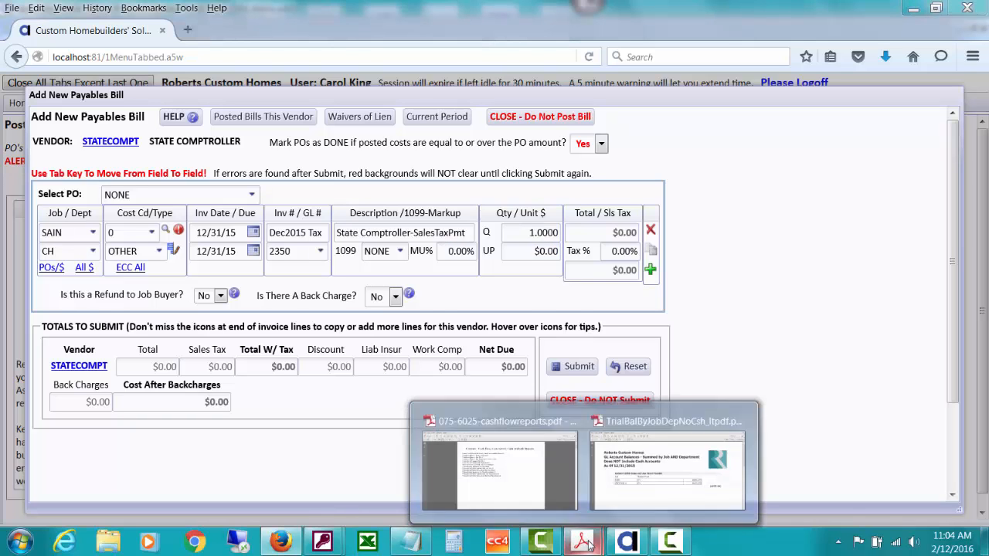
click(665, 498)
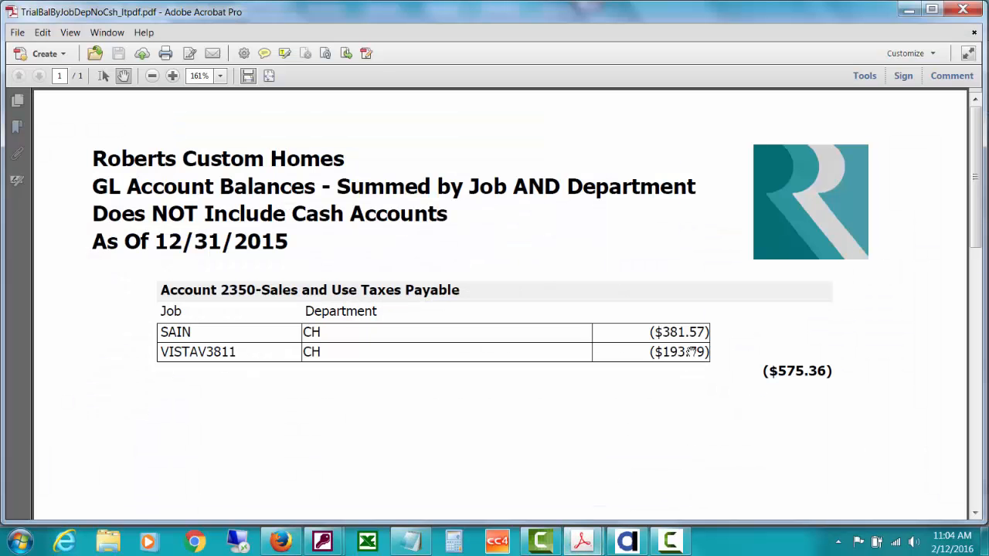
click(909, 11)
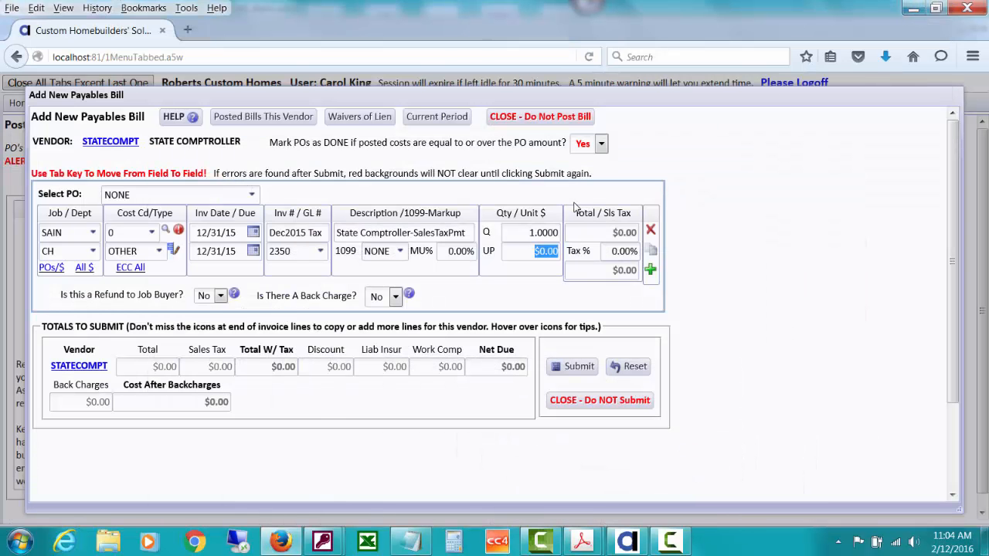
text(381.57)
key(Tab)
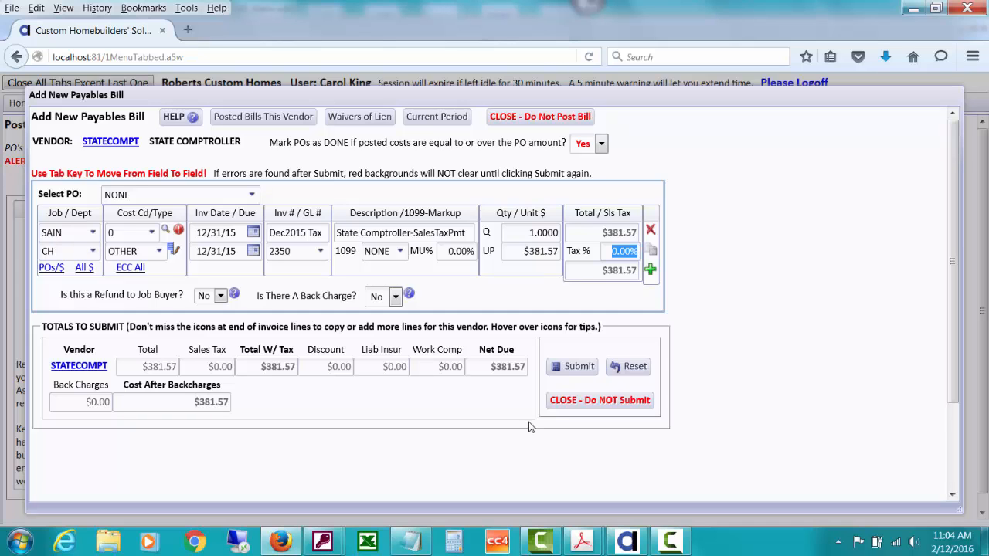
- Recheck the balances PDF in Acrobat, copy the SAIN bill line in Firefox, and set the copied line's job to VISTAV3811
click(599, 541)
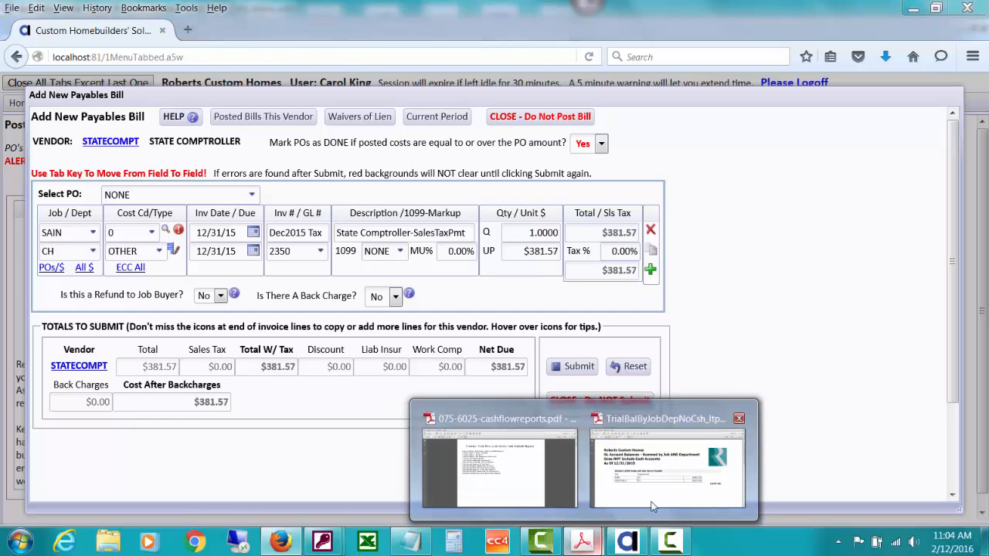
click(730, 419)
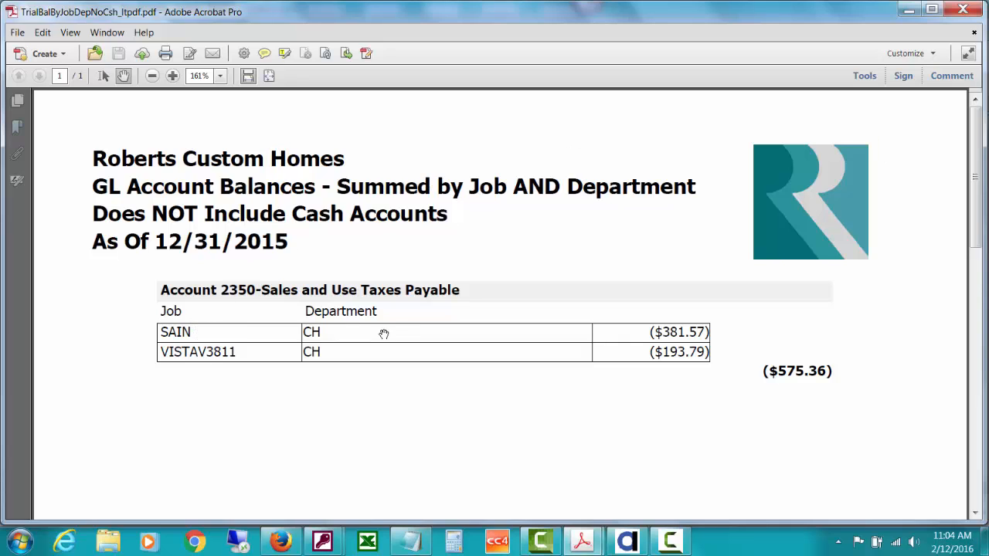
click(909, 10)
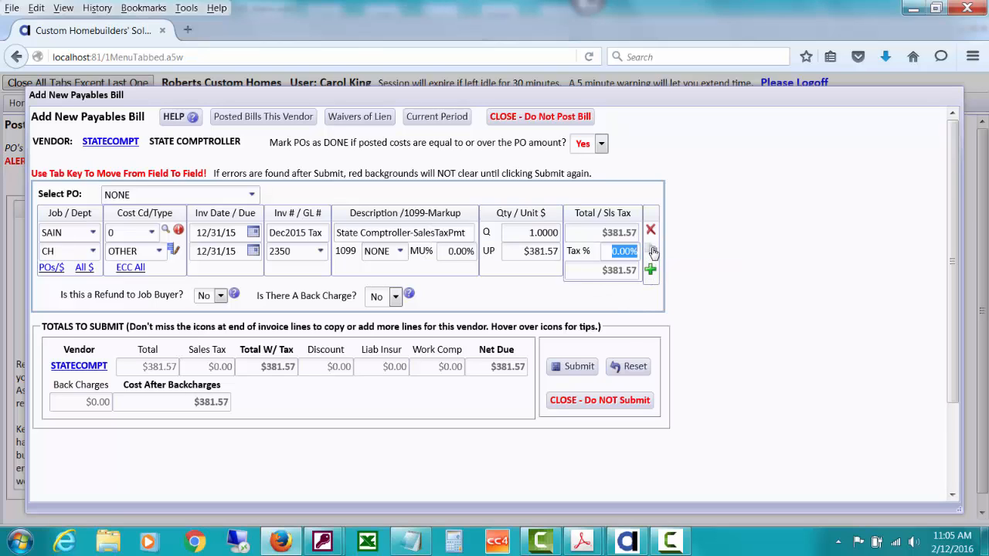
click(653, 253)
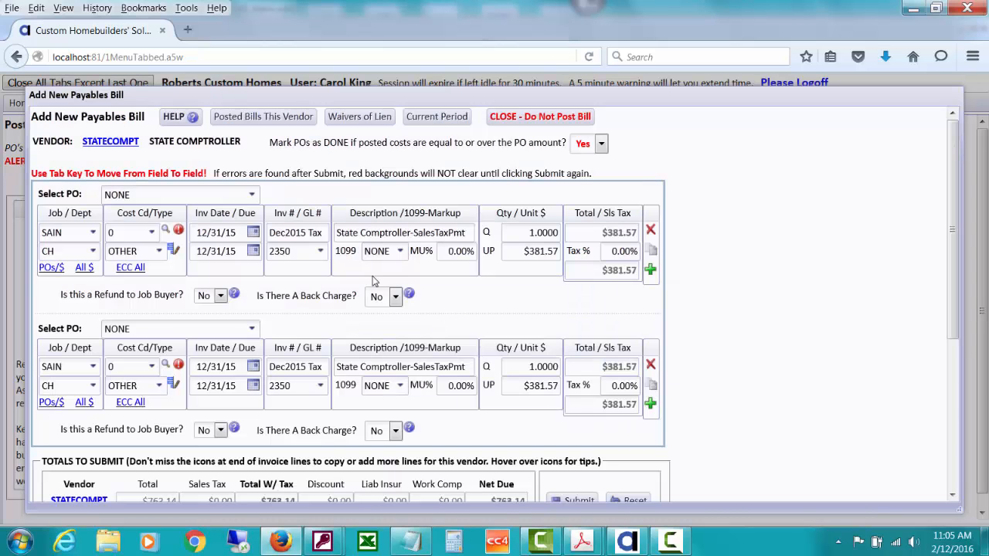
click(93, 366)
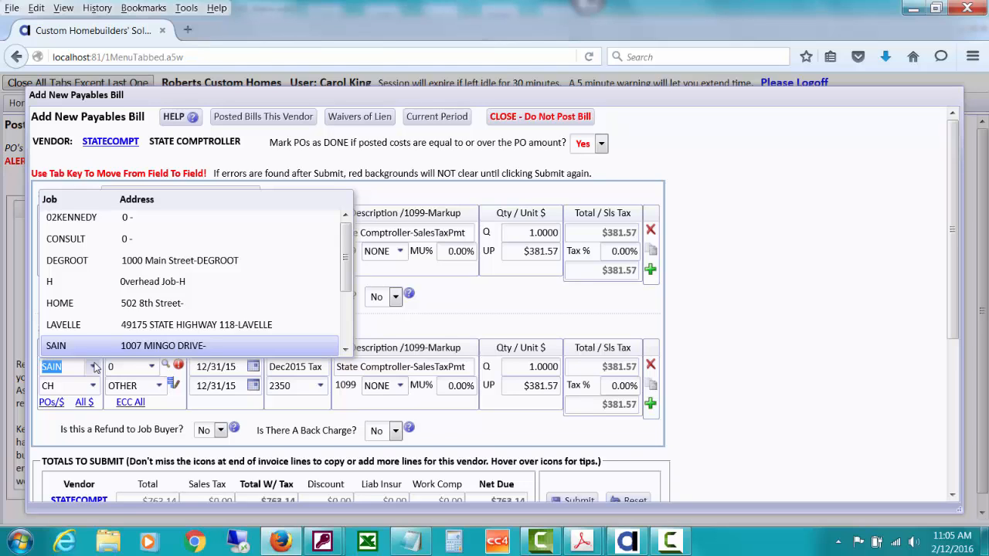
text(v)
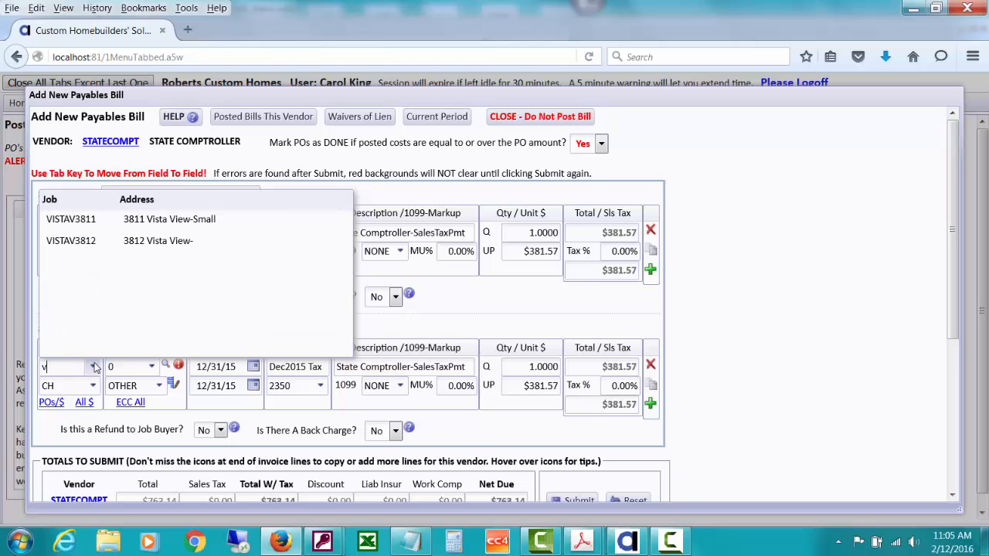
click(178, 219)
- Look up VISTAV3811's balance in the Acrobat PDF and enter 193.79 as the second line's unit price in Firefox
mouse_move(596, 535)
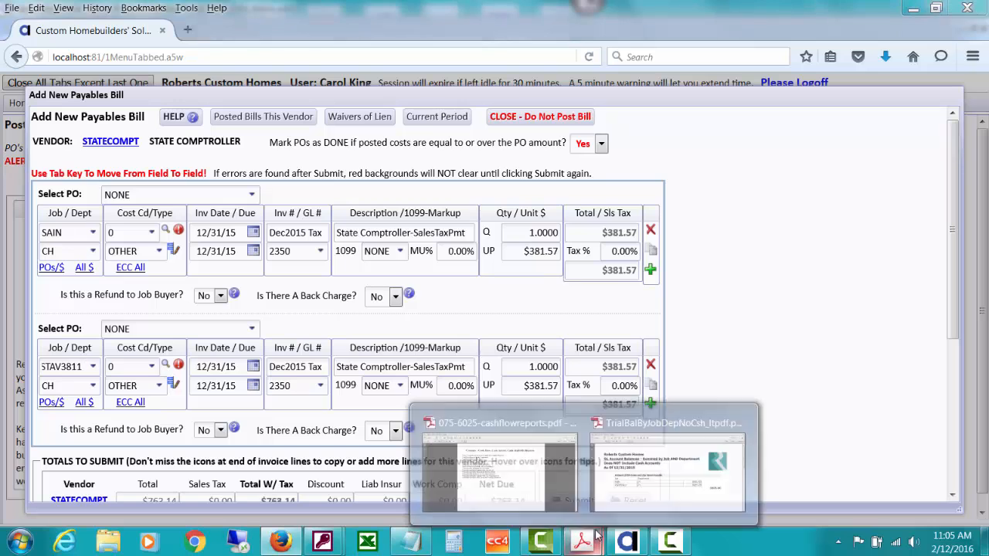
click(667, 472)
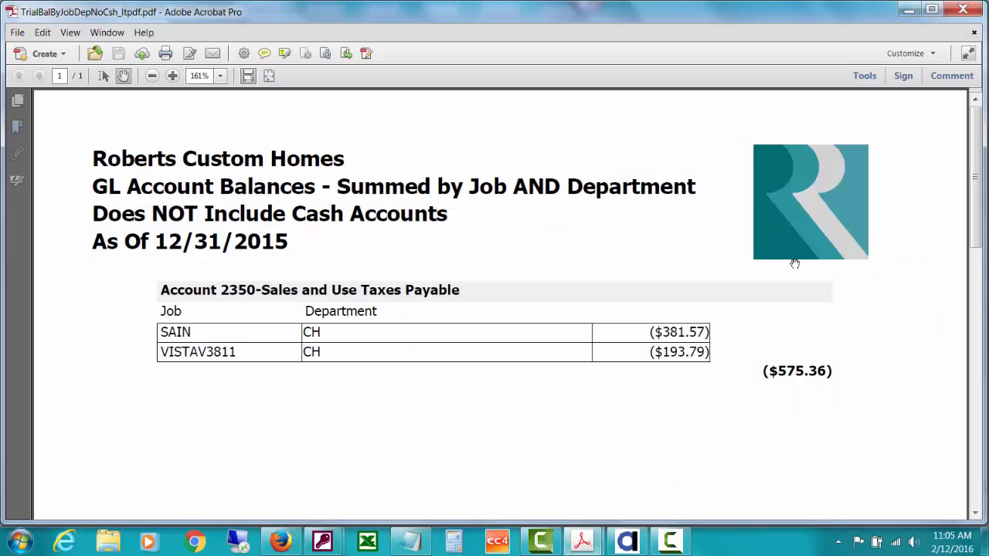
click(909, 11)
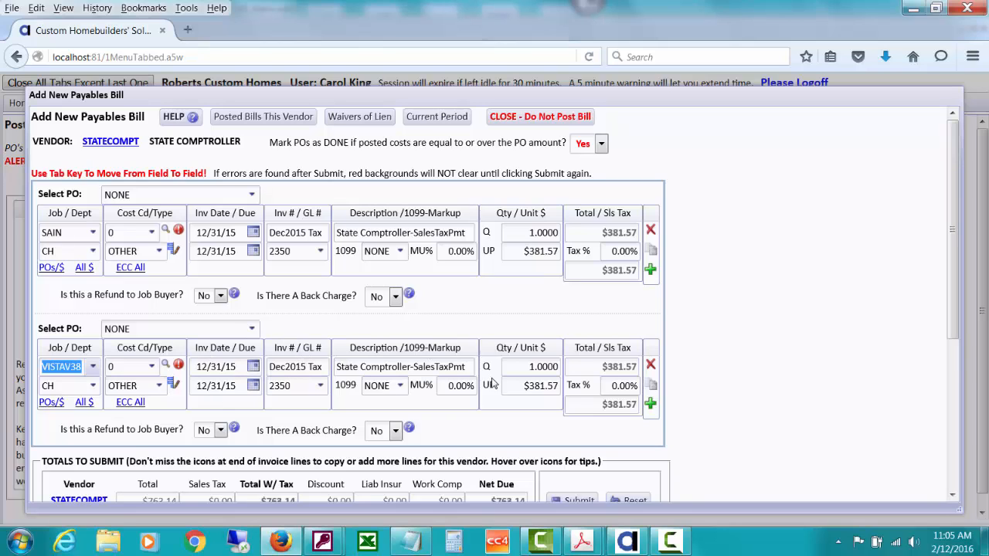
click(537, 385)
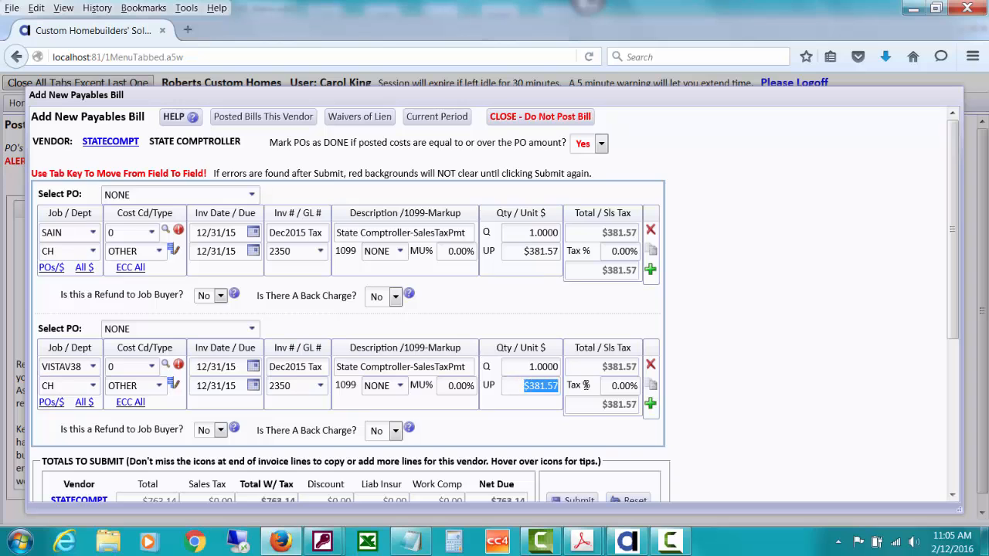
click(582, 541)
click(669, 493)
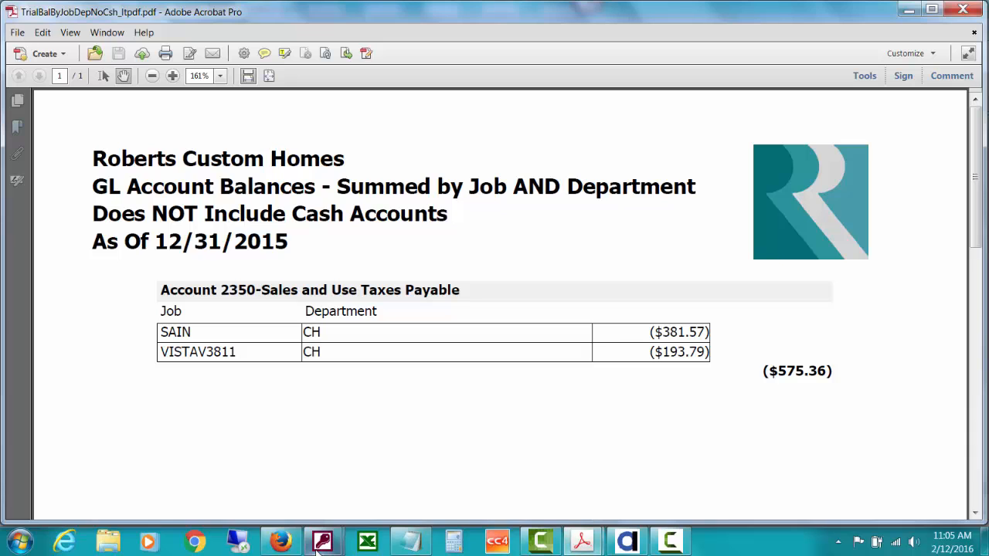
click(282, 541)
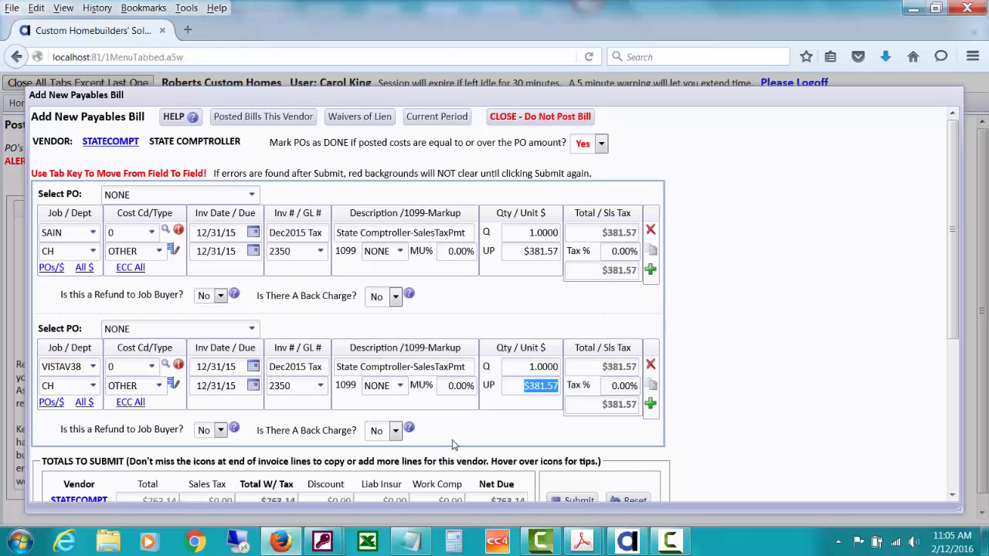
text(193.79)
key(Tab)
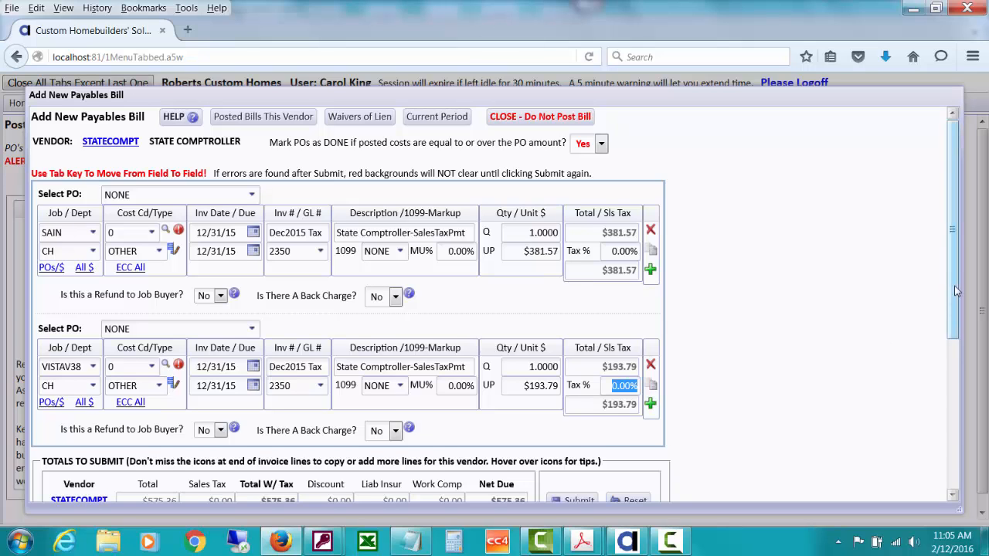
- Compare the bill's totals with the Acrobat PDF report, and check the second line's GL account in Firefox against the account list
scroll(956, 291, down, 3)
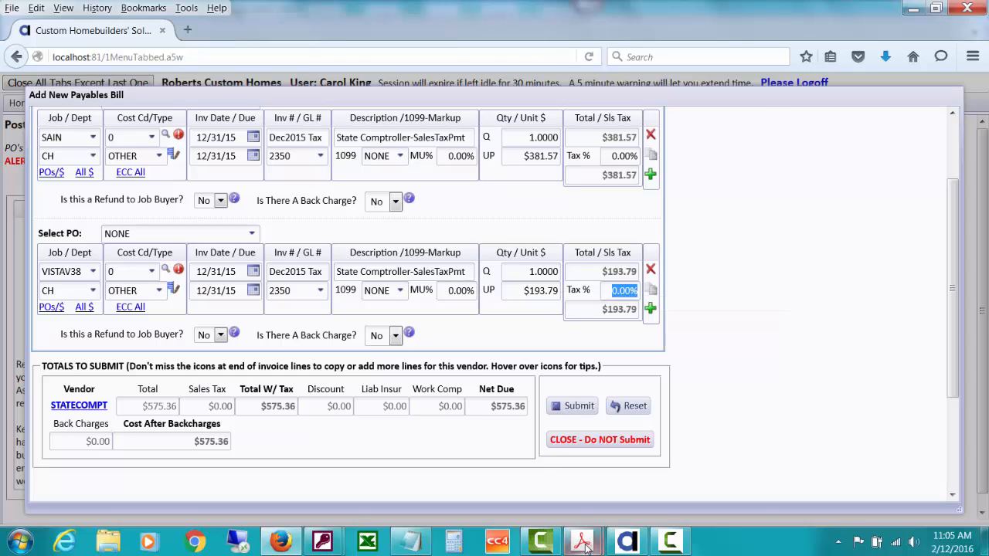
mouse_move(585, 547)
click(654, 496)
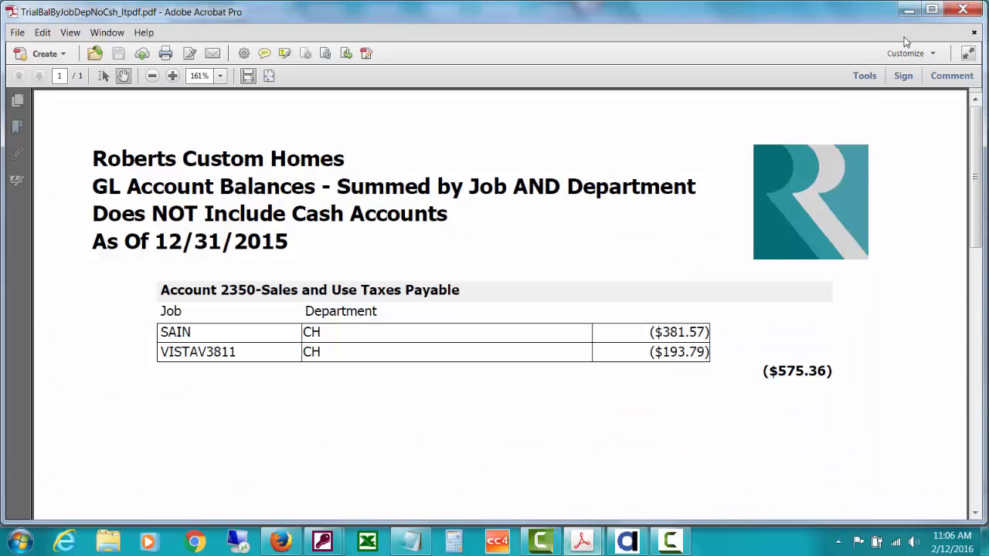
click(909, 13)
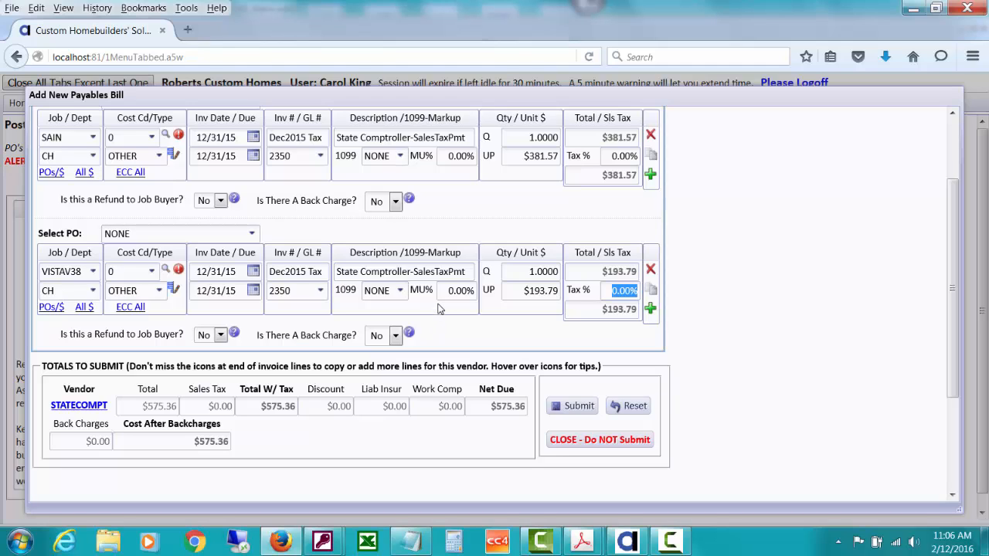
click(323, 291)
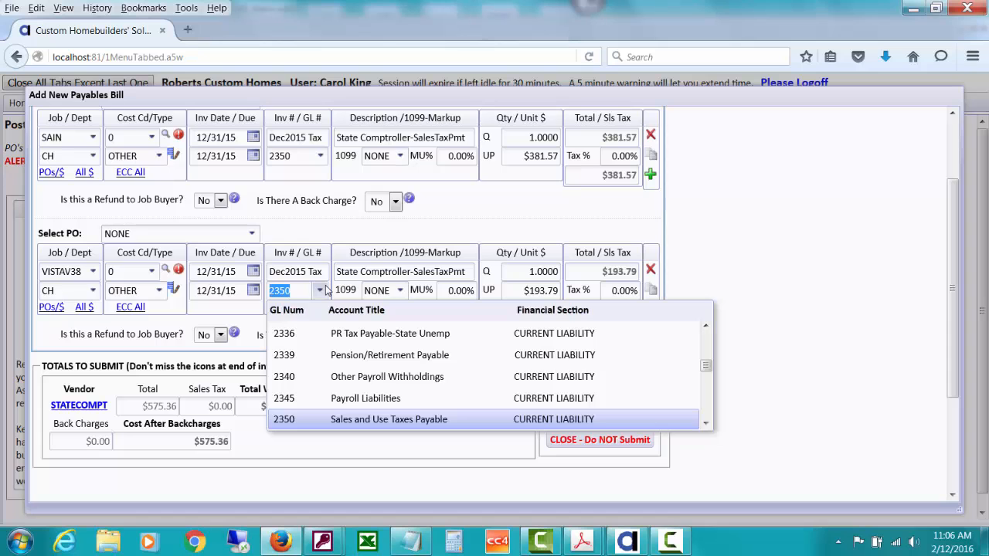
click(695, 238)
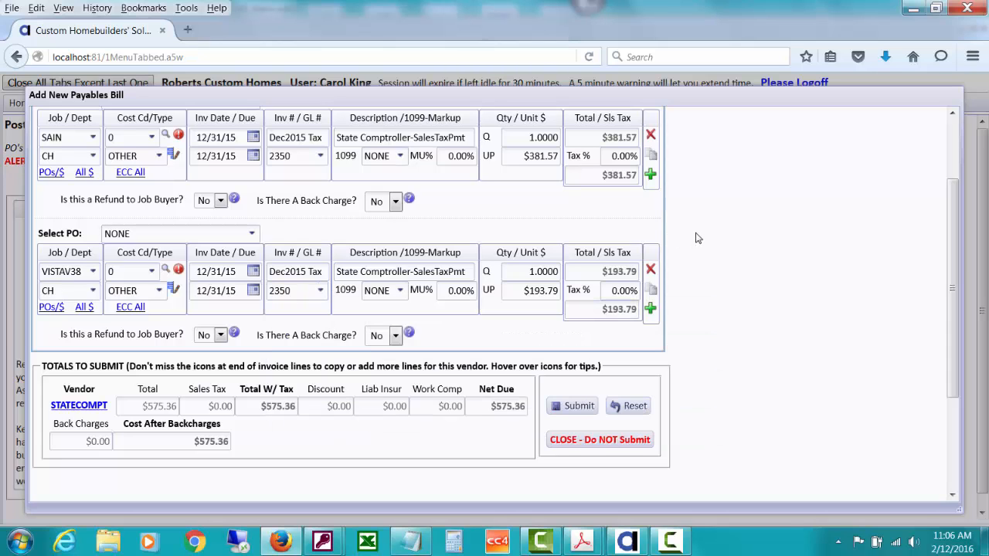
drag(950, 317, 952, 268)
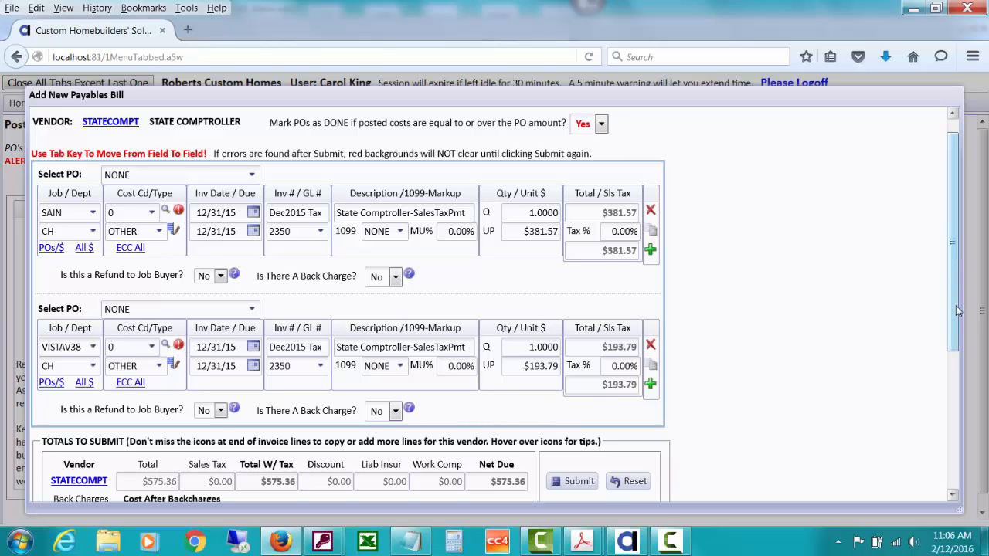
- Submit the two-line State Comptroller bill, continue past the alerts, and post it as unpaid to pay later
drag(957, 303, 957, 339)
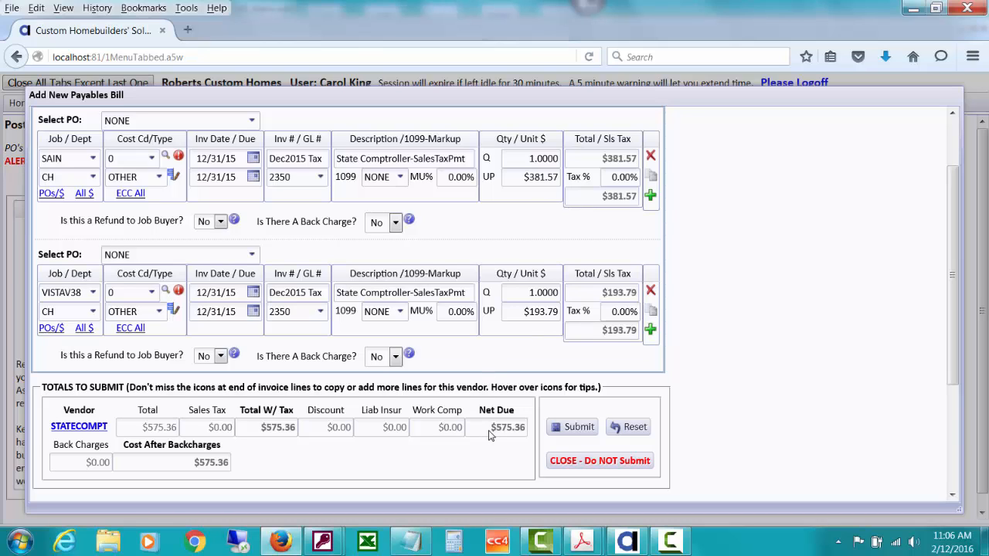
click(563, 430)
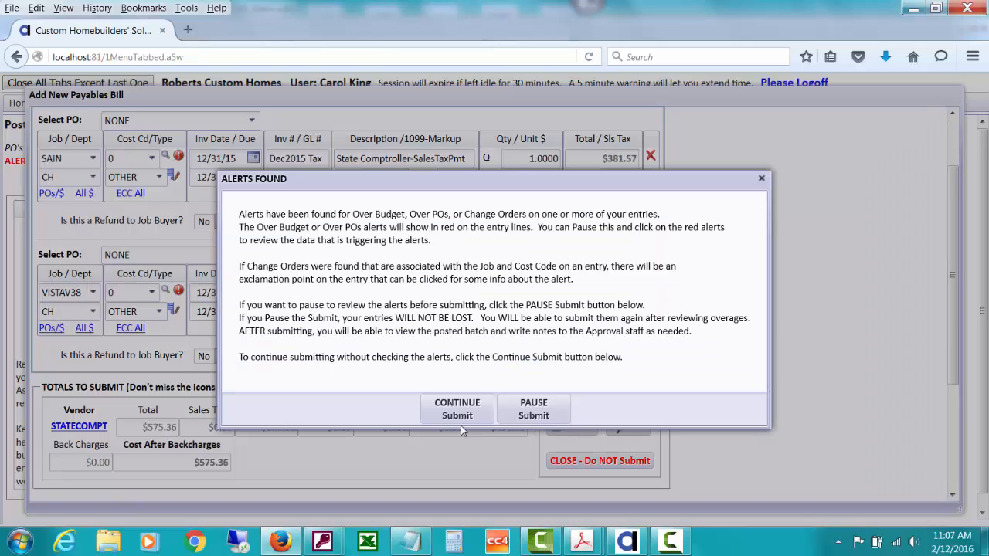
click(459, 422)
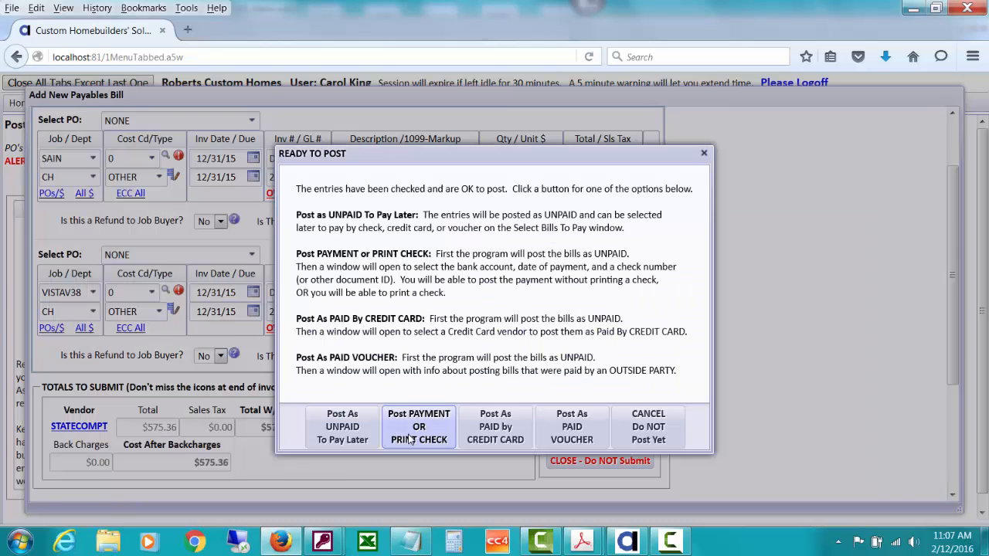
click(346, 435)
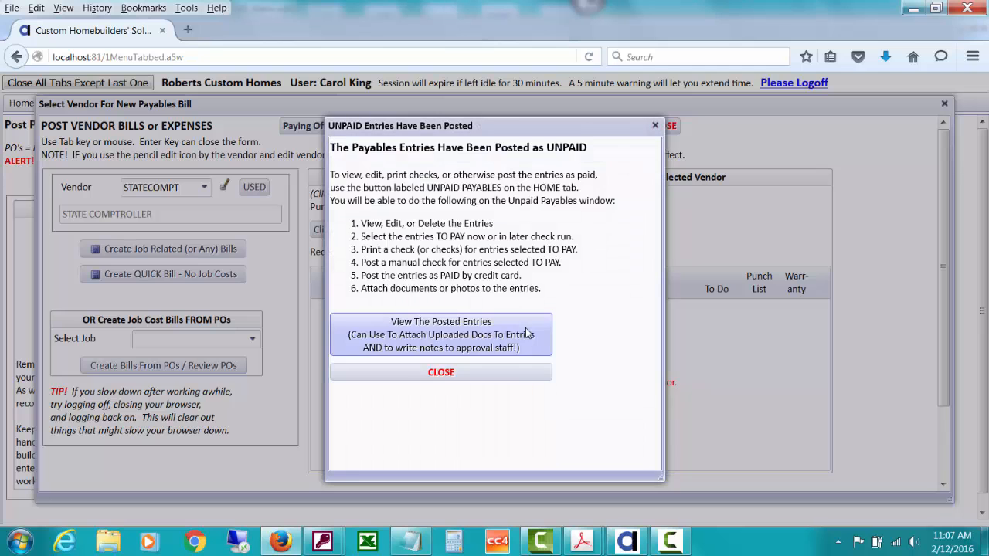
click(515, 374)
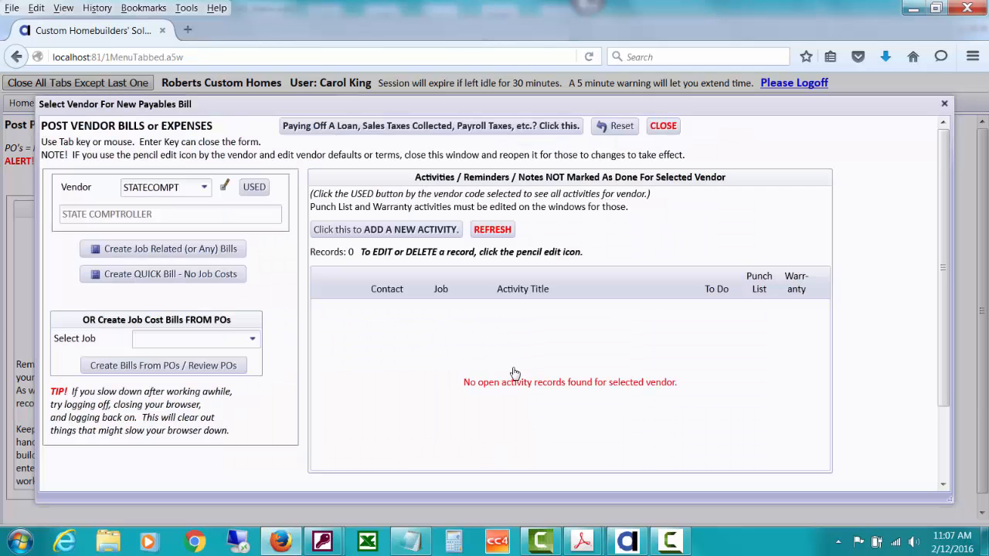
- Run the liability GL account balances report as of 12/31/2015 for account 2350, review it, and close the bill-posting window
click(507, 130)
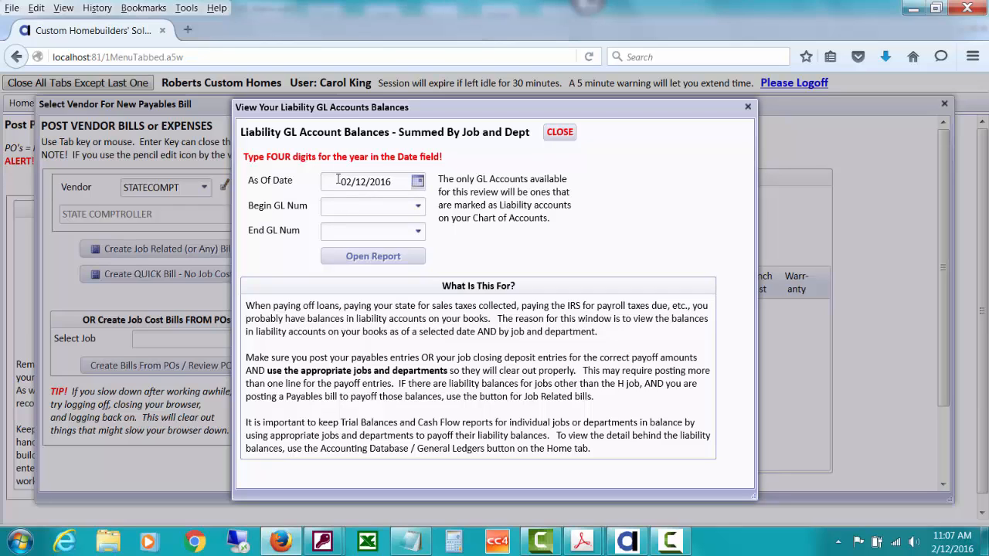
drag(341, 180, 426, 174)
text(12/31/2015)
key(Tab)
text(2350)
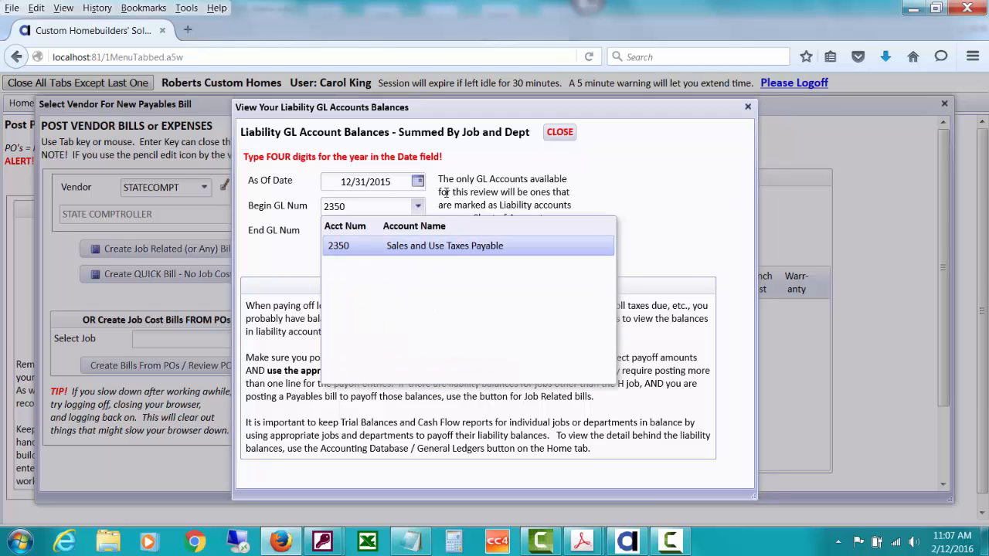
click(462, 246)
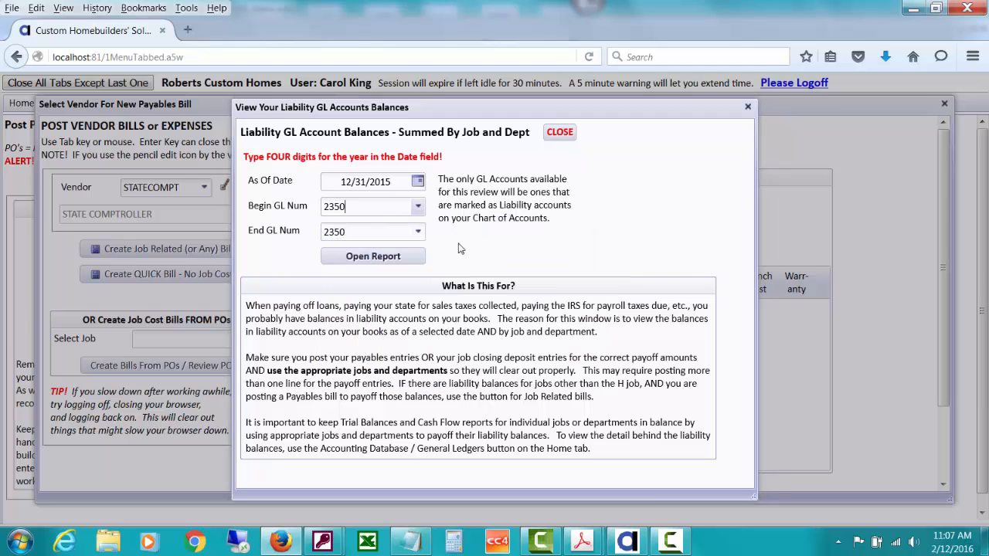
click(411, 261)
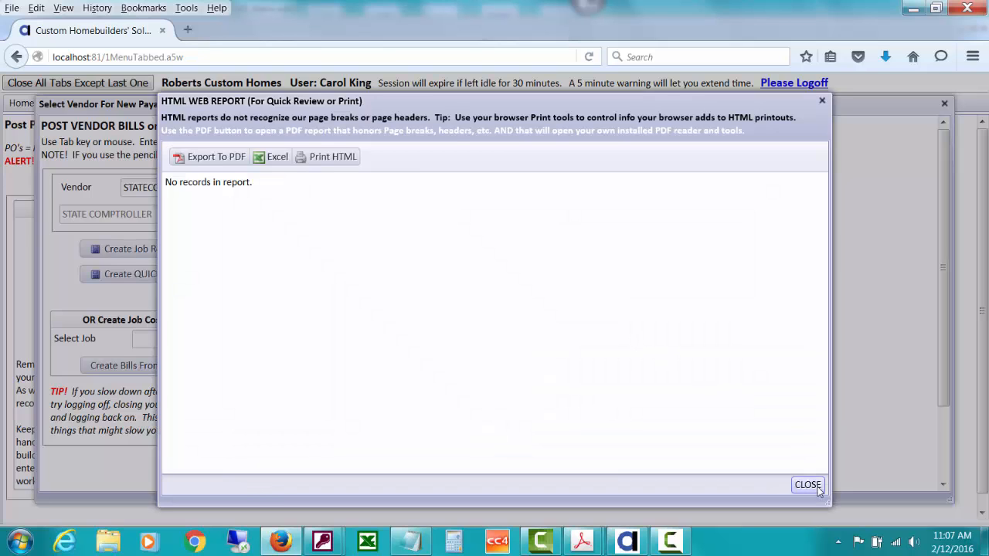
click(817, 490)
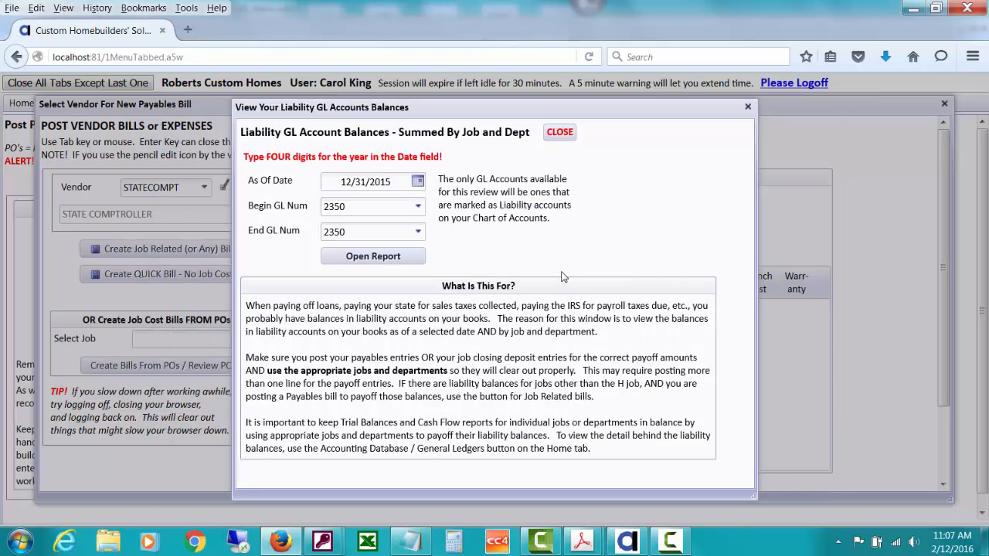
click(558, 133)
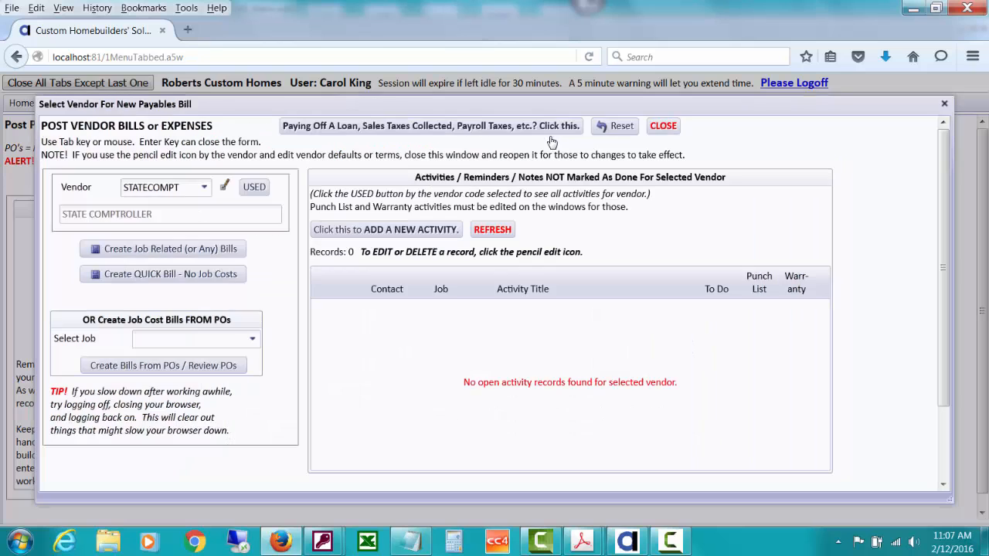
click(656, 130)
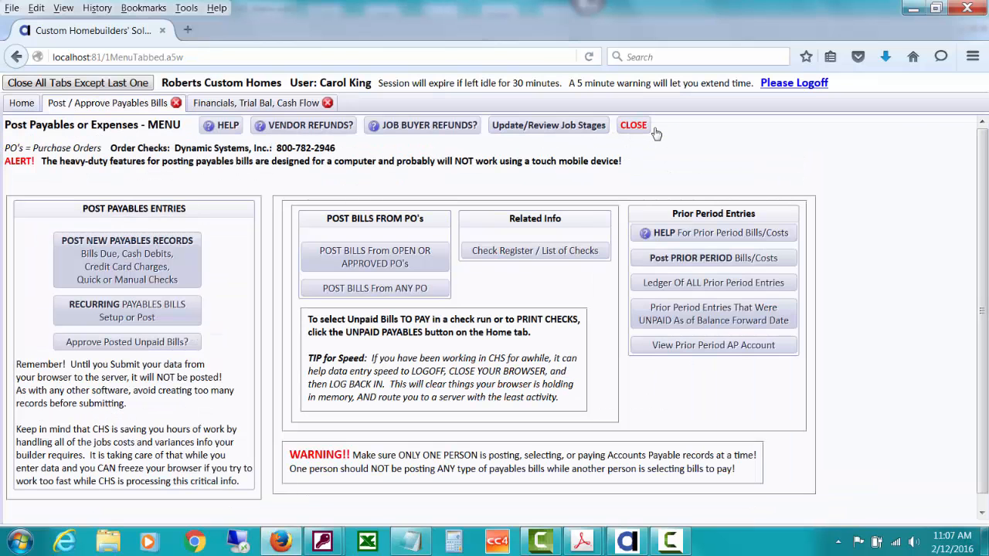
- Review the Trial Balance For Job report for SAIN in the financial statements, and close the report
click(258, 107)
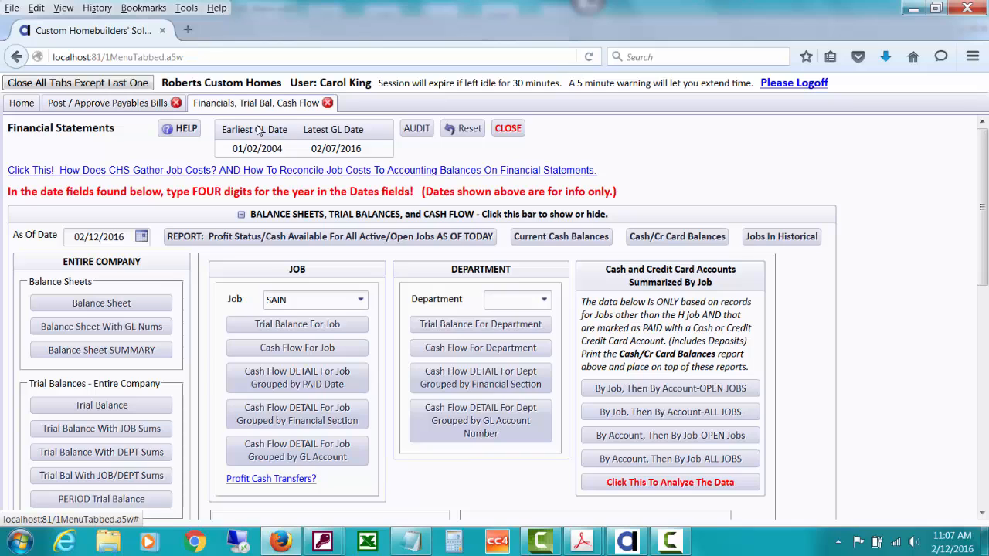
click(337, 331)
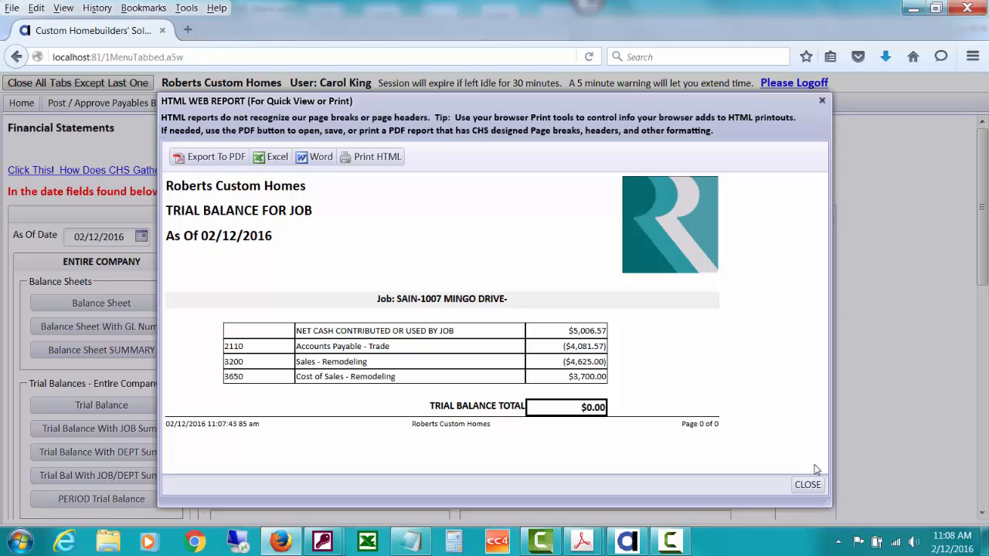
click(819, 484)
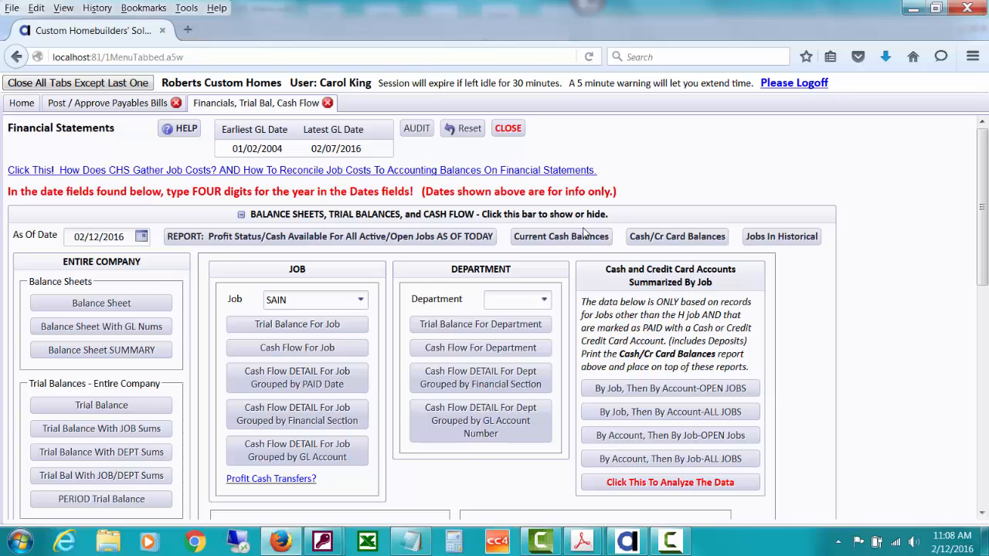
- Reopen the liability balances review from new payables posting, and examine which GL accounts are available as the beginning account
click(94, 103)
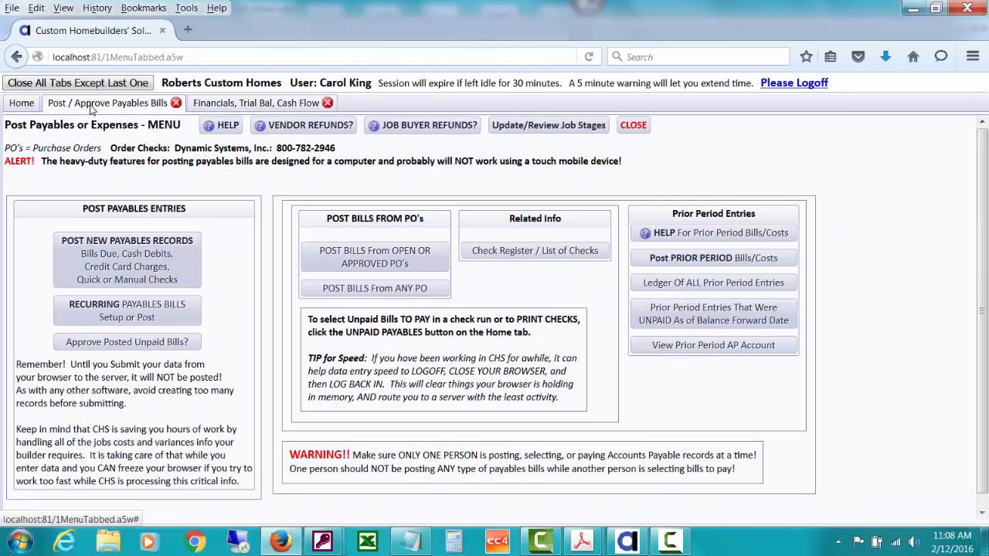
click(131, 273)
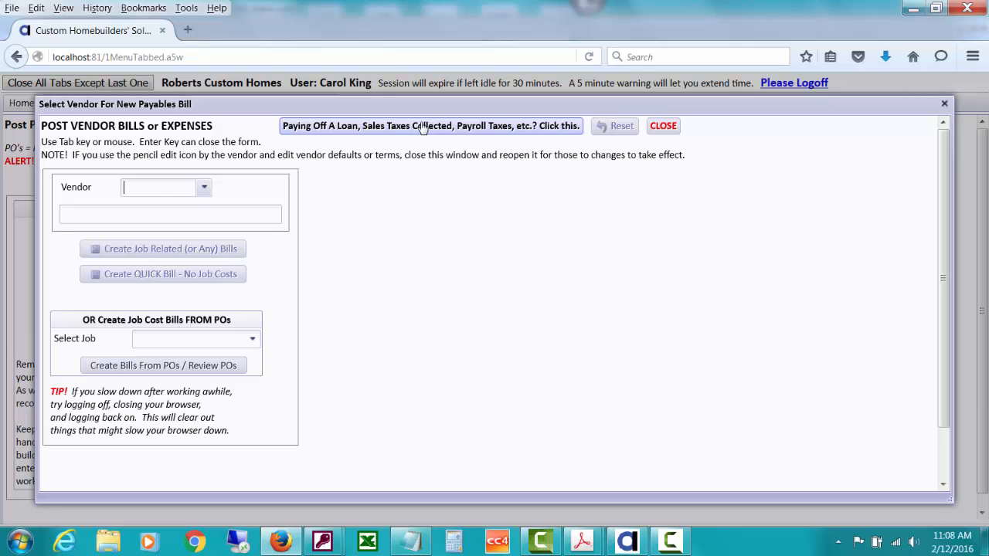
click(422, 127)
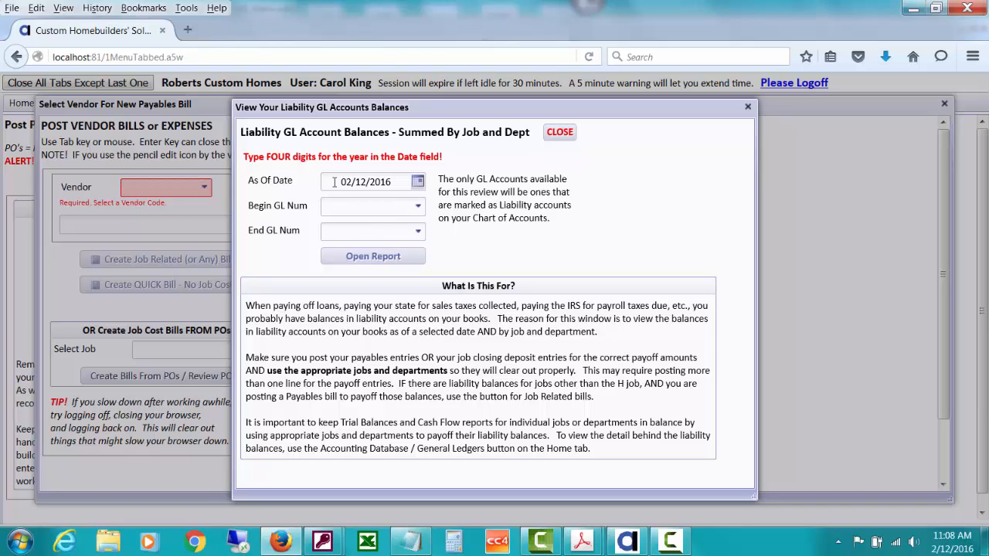
click(418, 209)
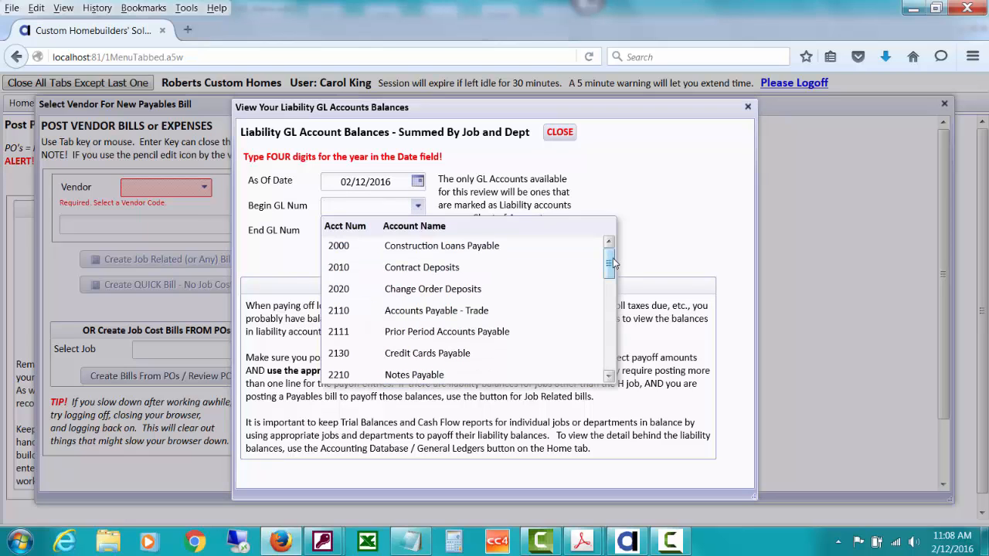
drag(613, 263, 604, 368)
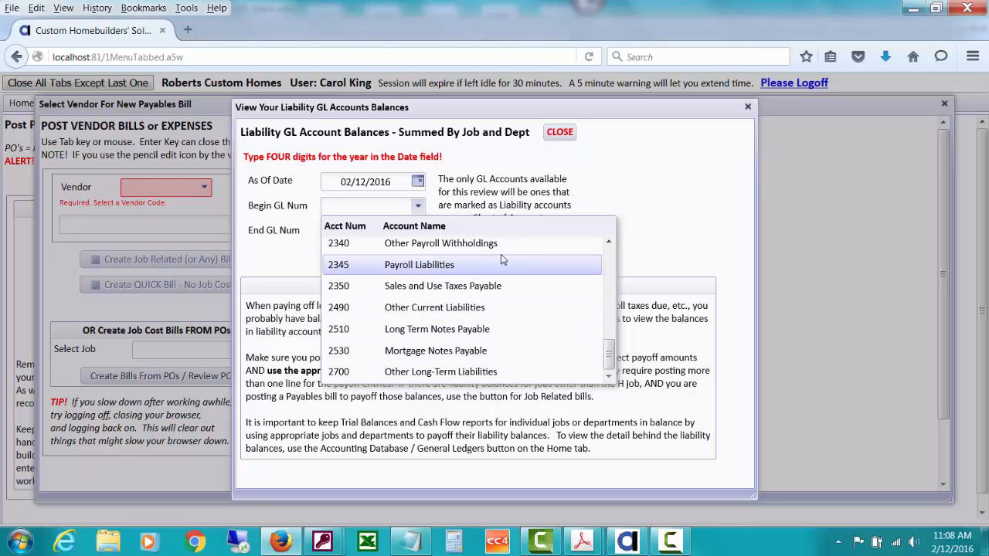
click(603, 183)
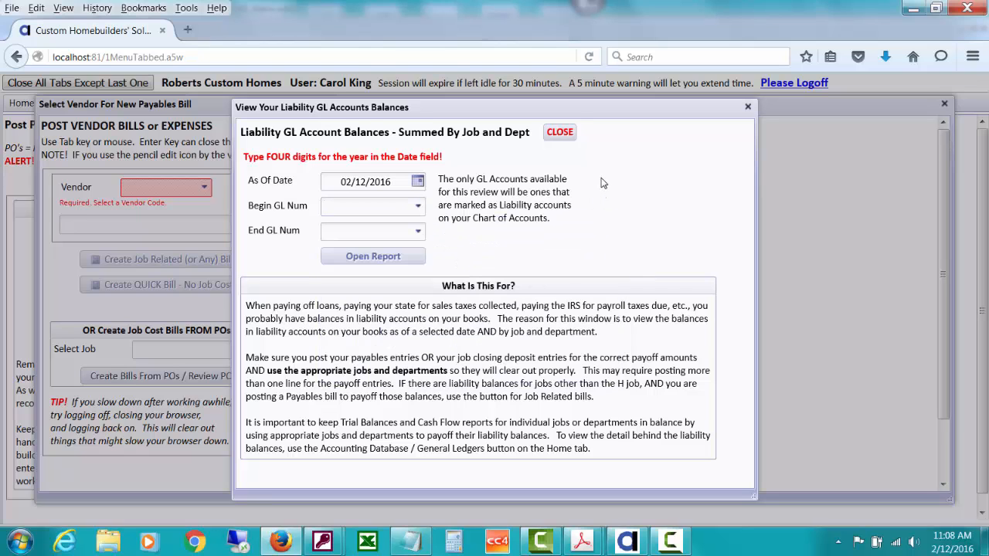
click(558, 133)
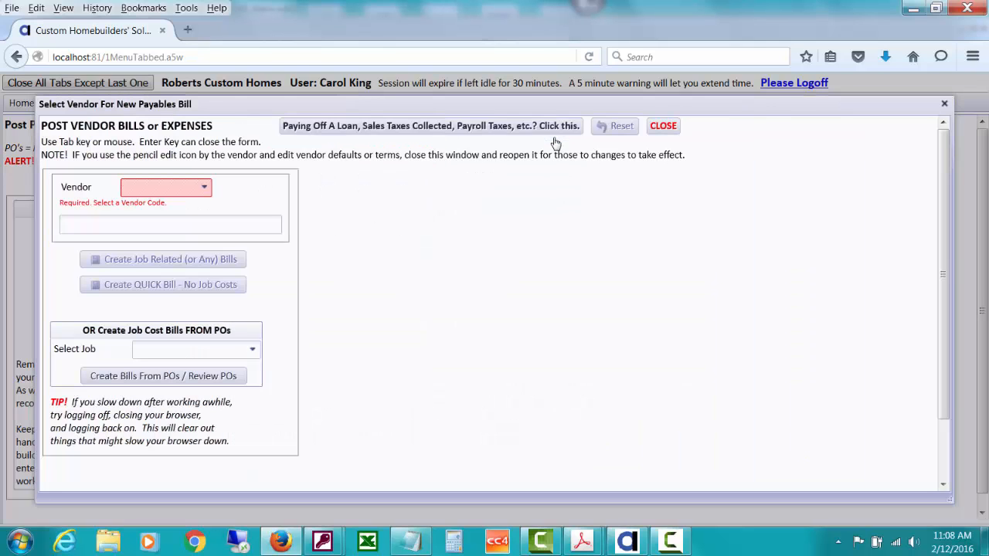